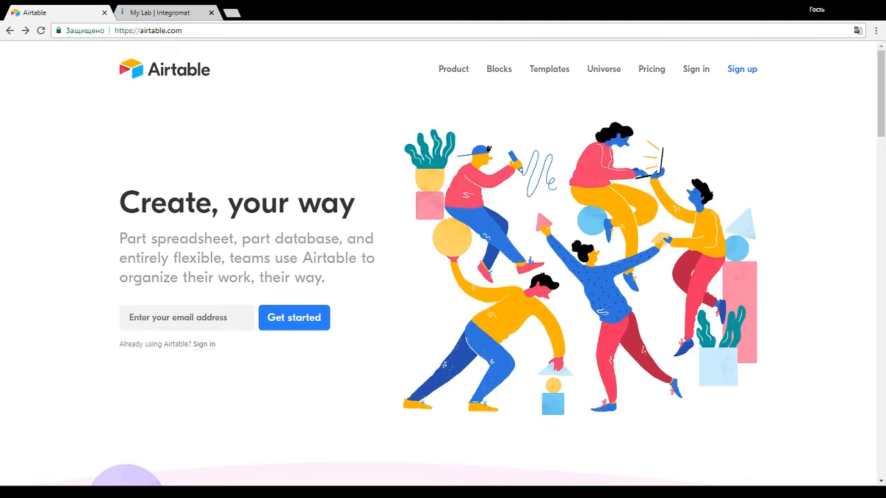
- Sign in to Airtable with the Google account and open the Image_URL base
left_click(695, 72)
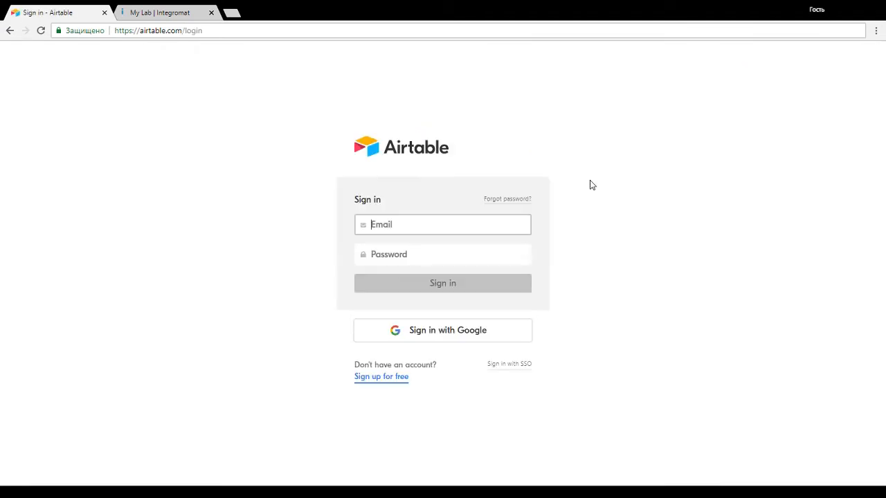
left_click(433, 332)
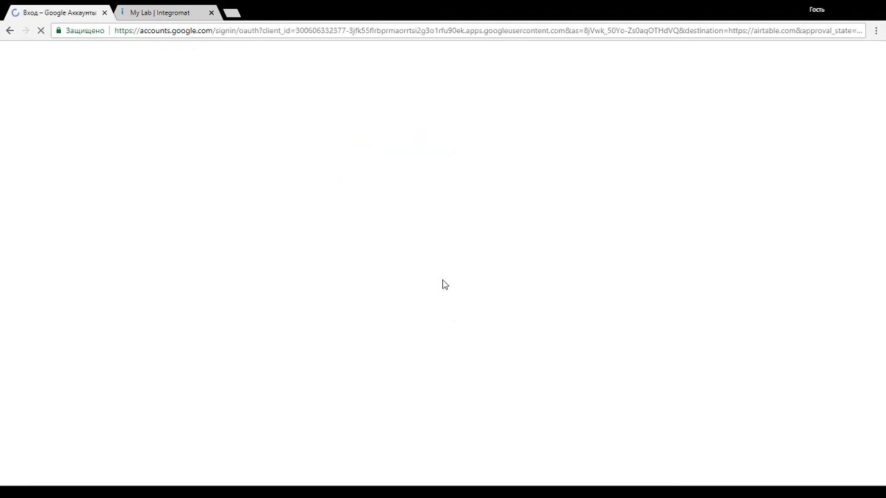
left_click(398, 246)
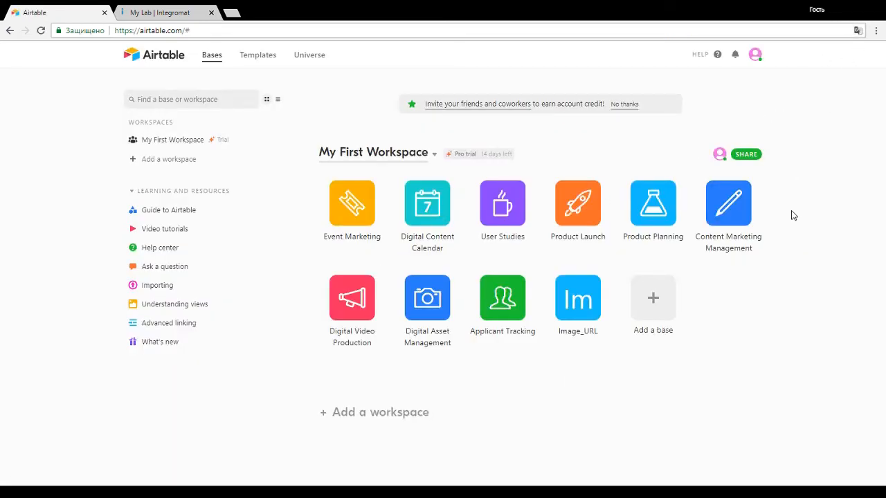
left_click(575, 310)
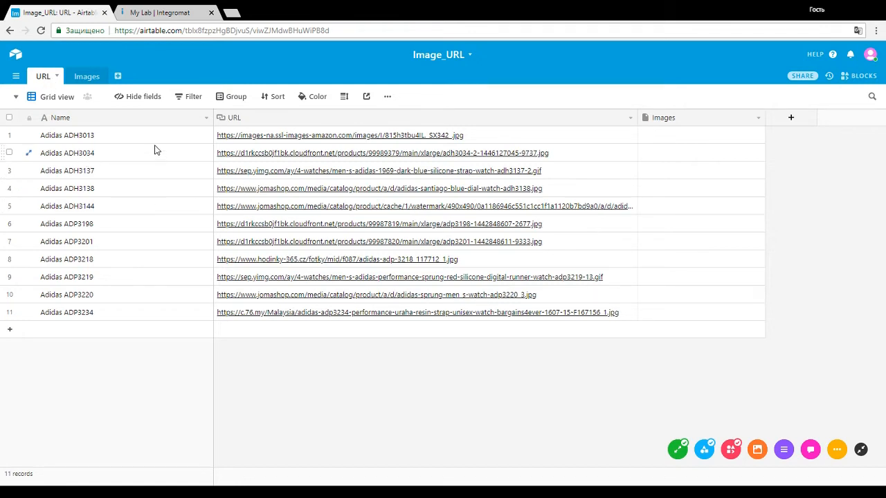
- Examine the watch names and image links in the Name and URL columns of the URL table
left_click_drag(158, 140, 159, 316)
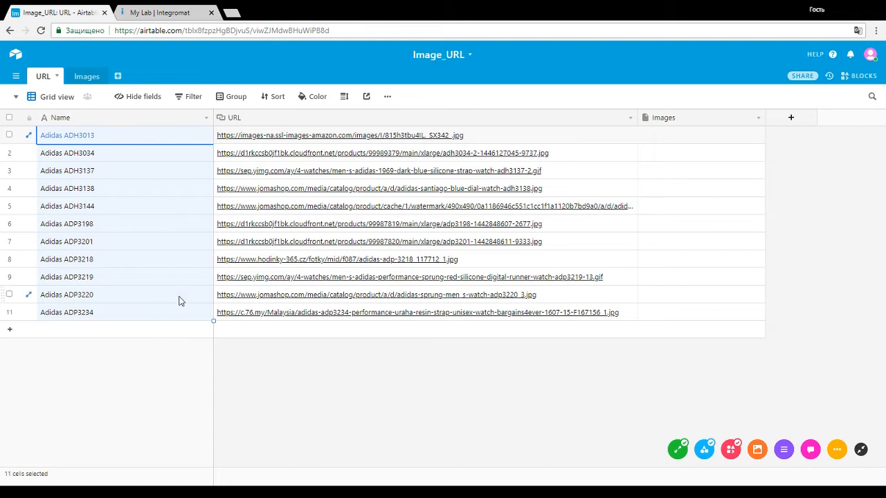
left_click_drag(259, 138, 263, 319)
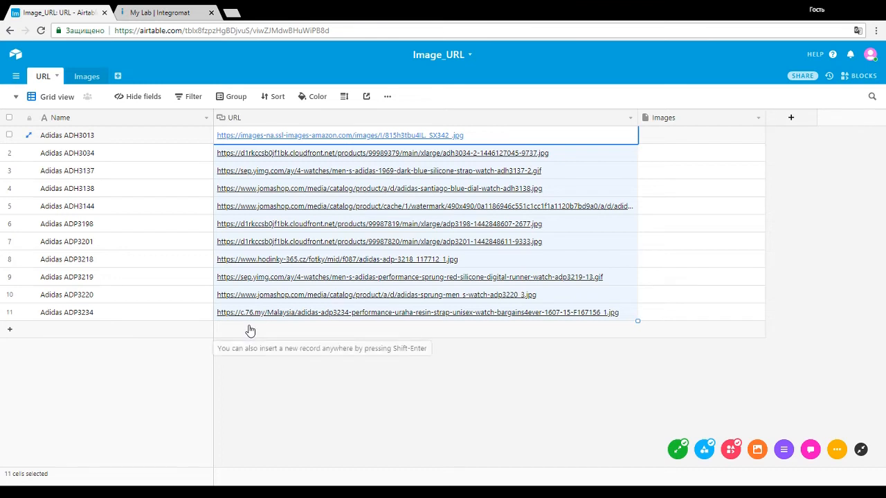
key("Escape")
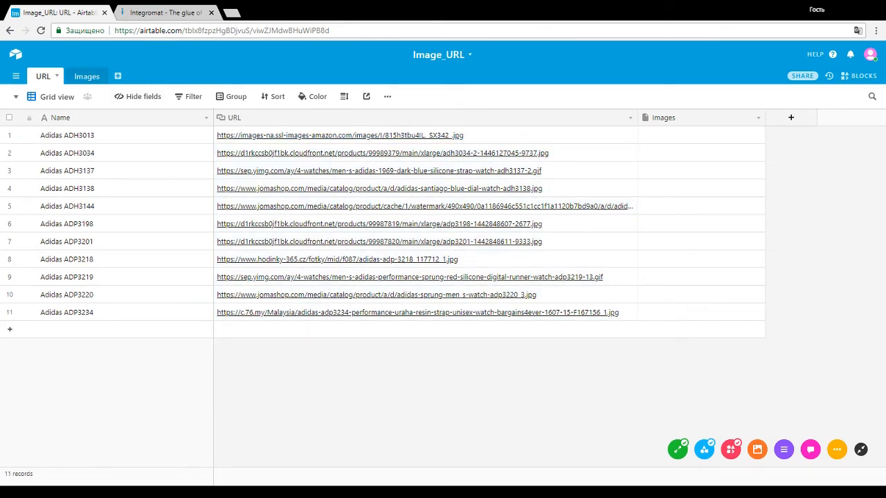
- Check the field type of the Images column in the Images table
left_click(86, 76)
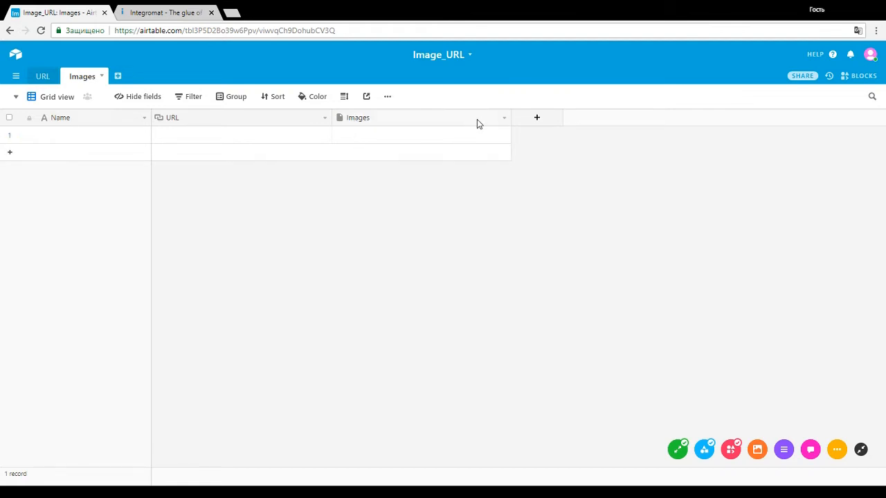
left_click(503, 123)
left_click(470, 141)
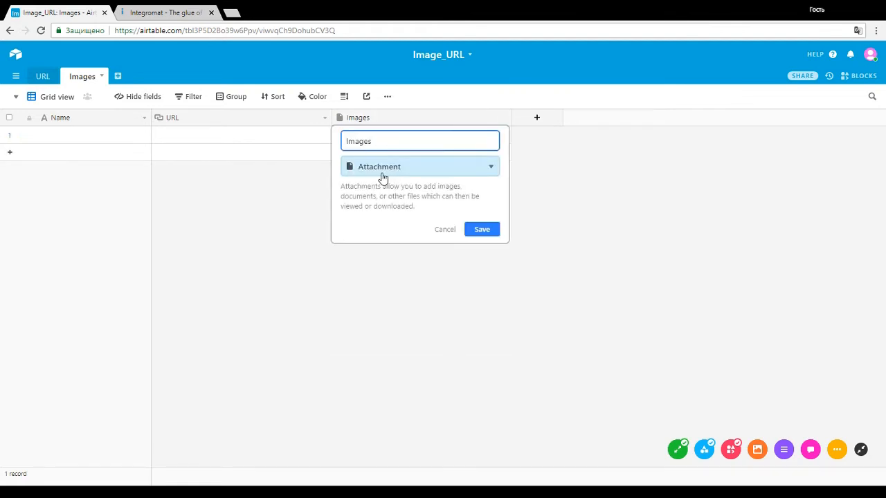
left_click(481, 229)
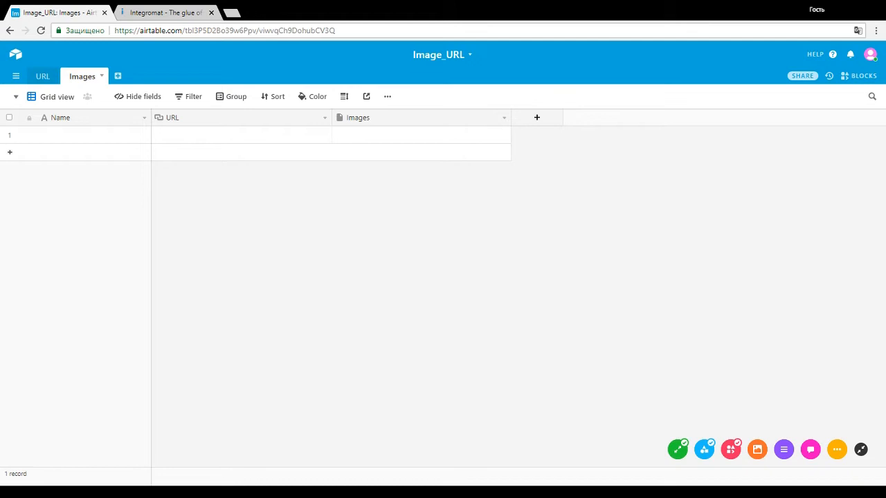
- Look at the Integromat home page and compare the image links in the URL table with the Images field of the Images table
left_click(166, 13)
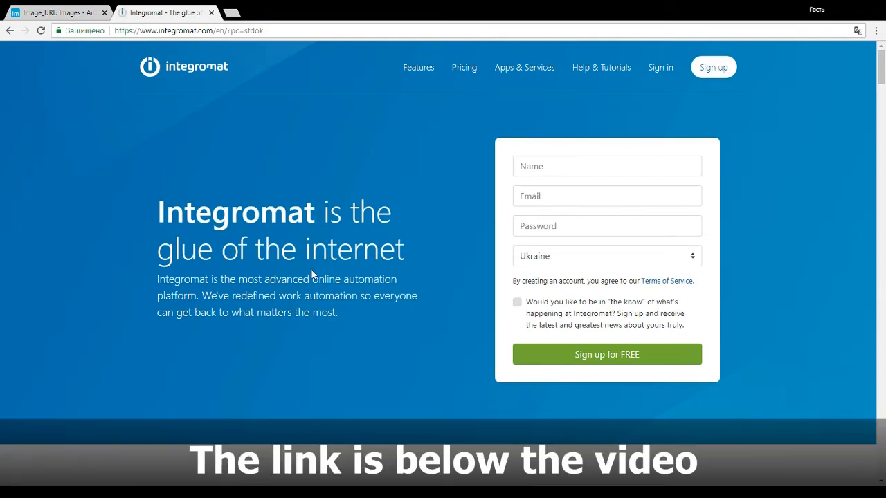
left_click(67, 12)
left_click(42, 76)
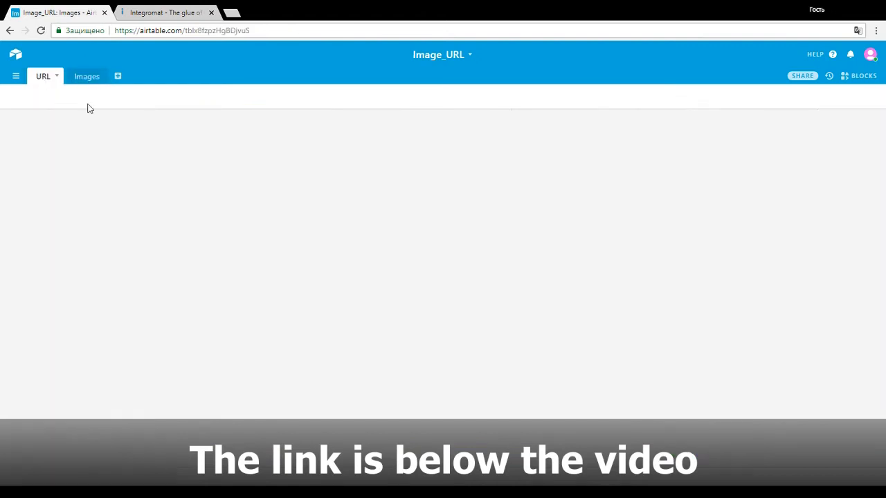
left_click_drag(280, 136, 284, 318)
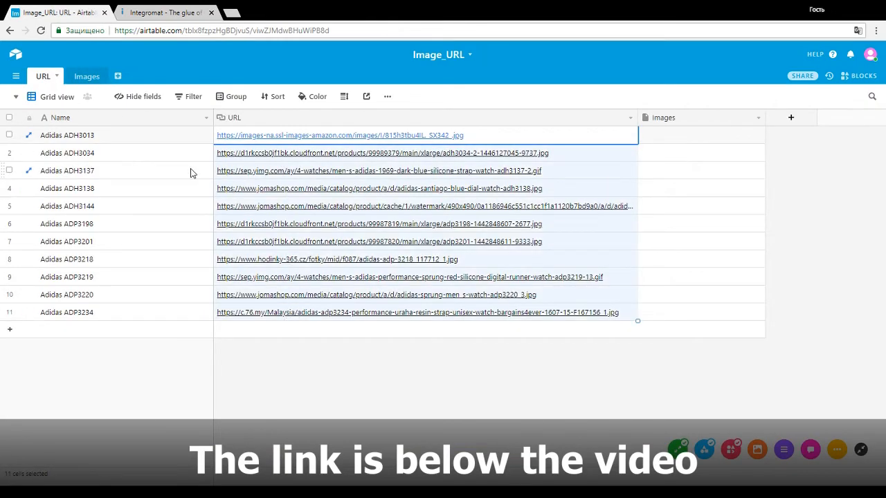
left_click(88, 78)
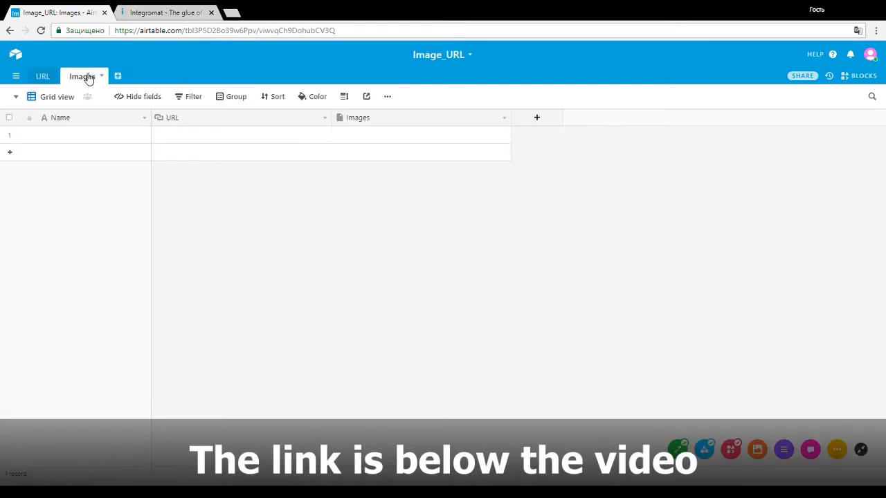
left_click(356, 138)
- Switch to Integromat, sign in with the Google account and check the operations usage on the dashboard
left_click(166, 12)
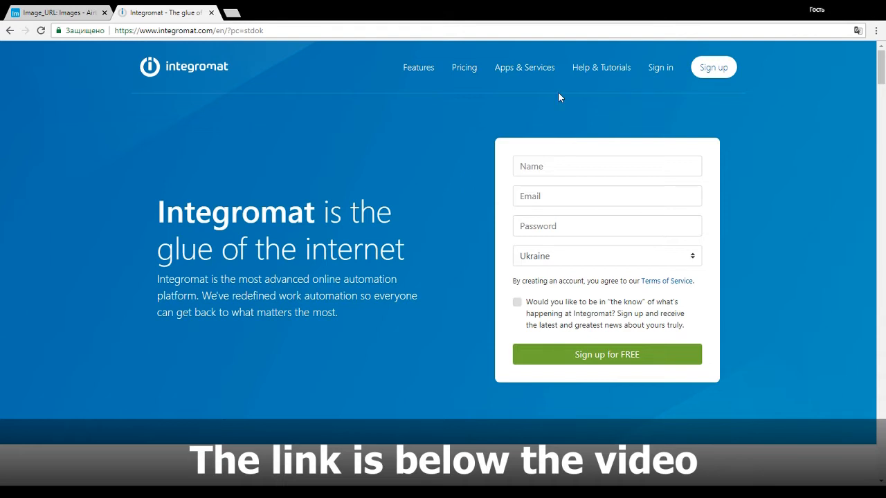
left_click(660, 67)
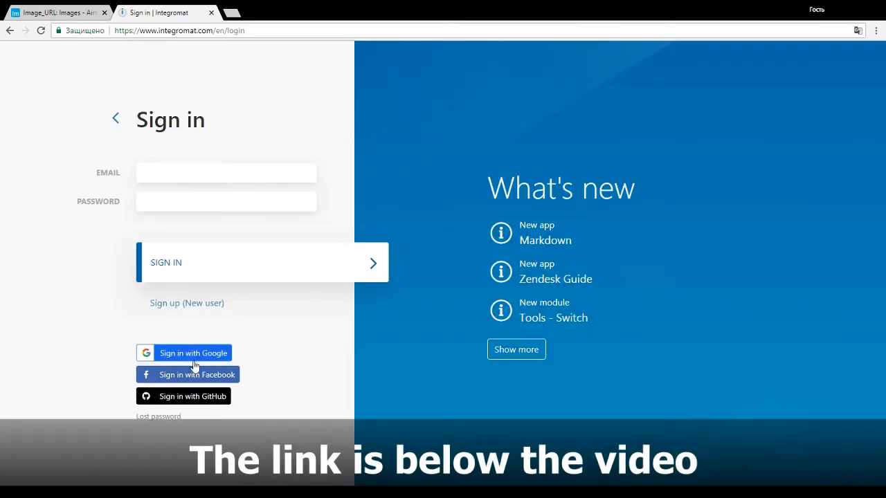
left_click(197, 359)
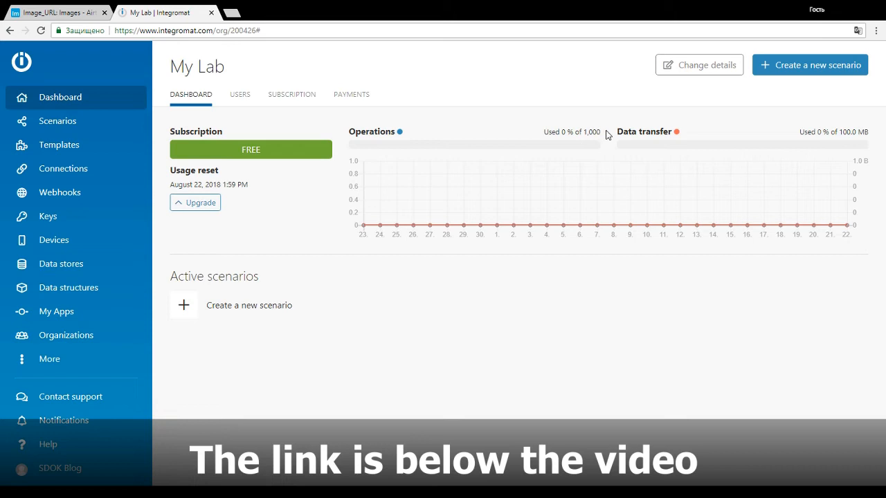
left_click_drag(607, 134, 543, 133)
- Create a new scenario with Airtable as the service to integrate
left_click(61, 121)
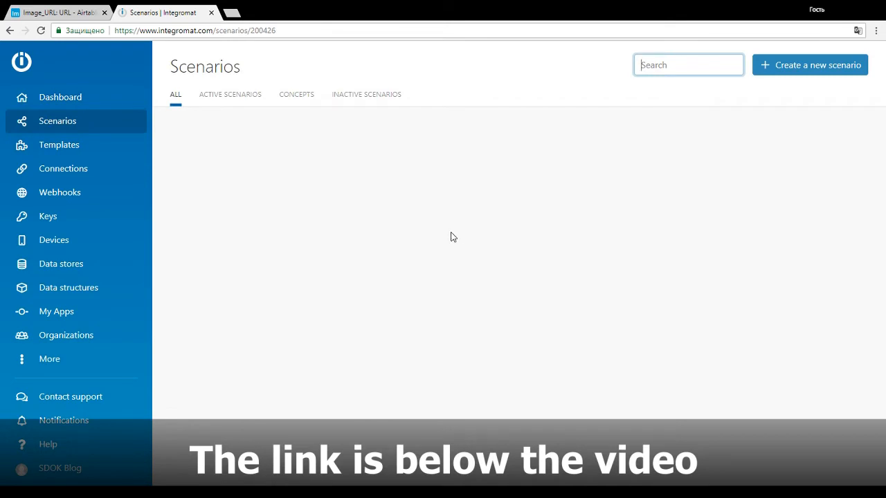
left_click(786, 68)
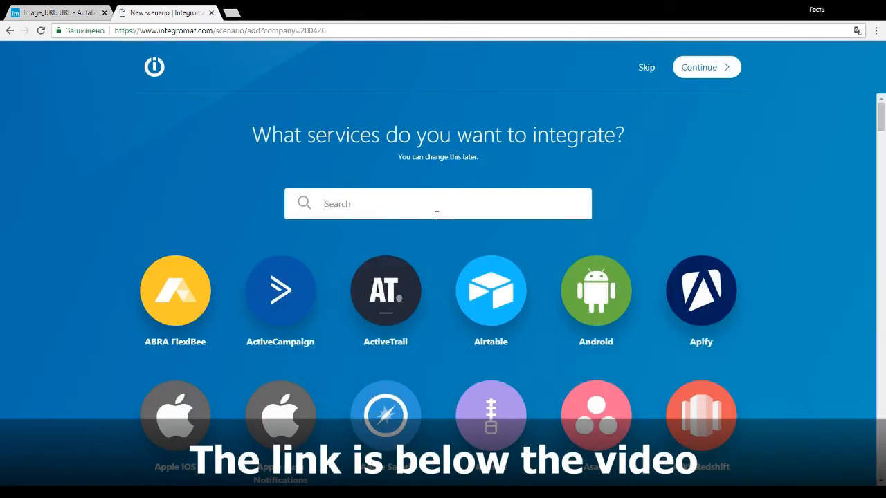
left_click(435, 209)
type("air")
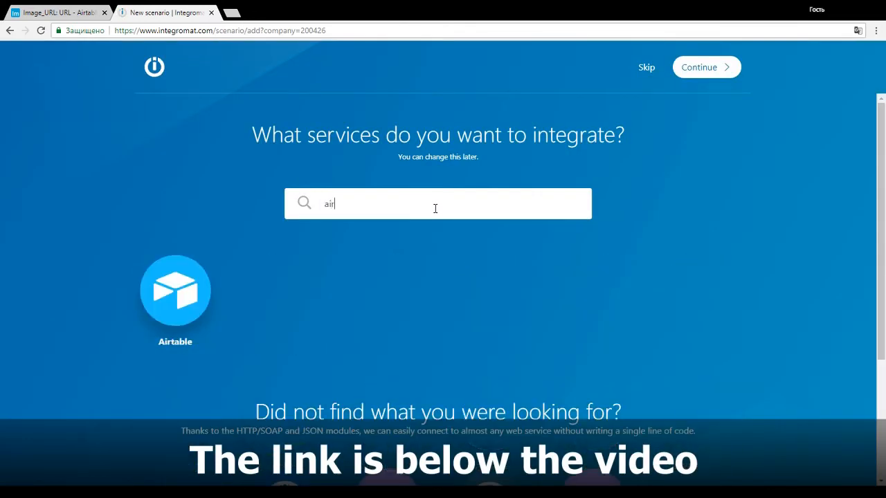
left_click(179, 294)
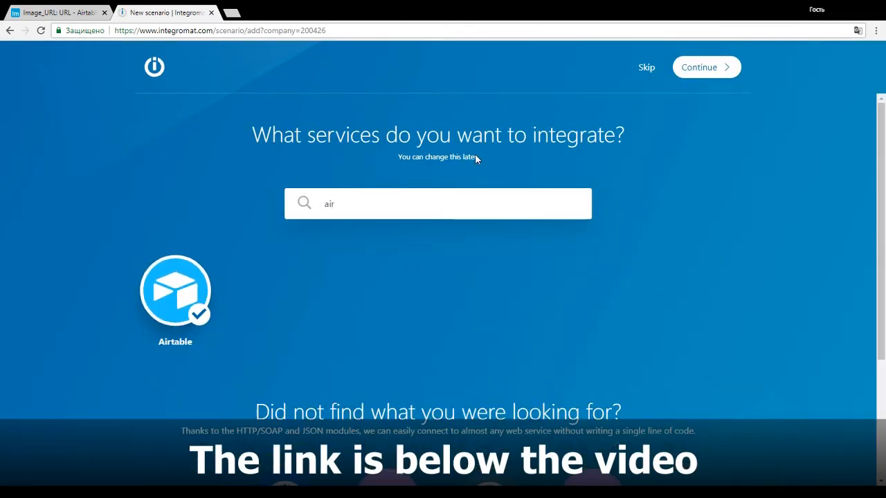
left_click(717, 66)
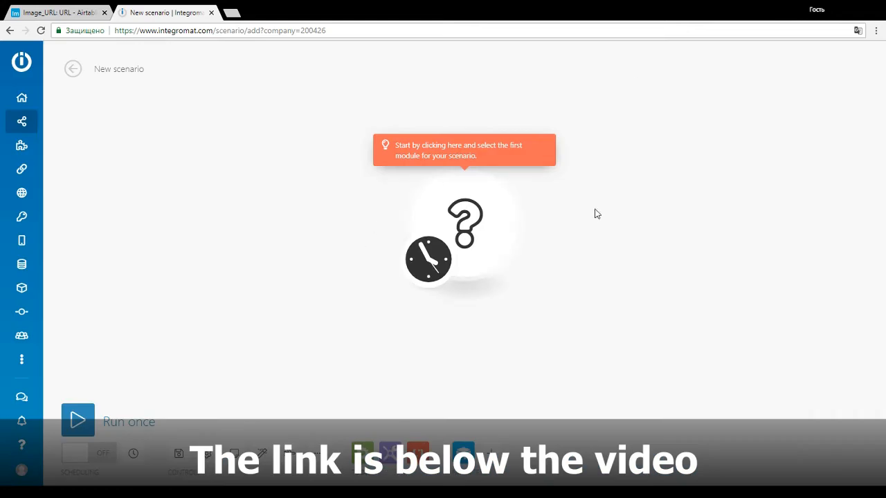
- Choose Airtable as the app for the scenario's first module
left_click_drag(605, 200, 396, 241)
scroll(425, 257, "down", 5)
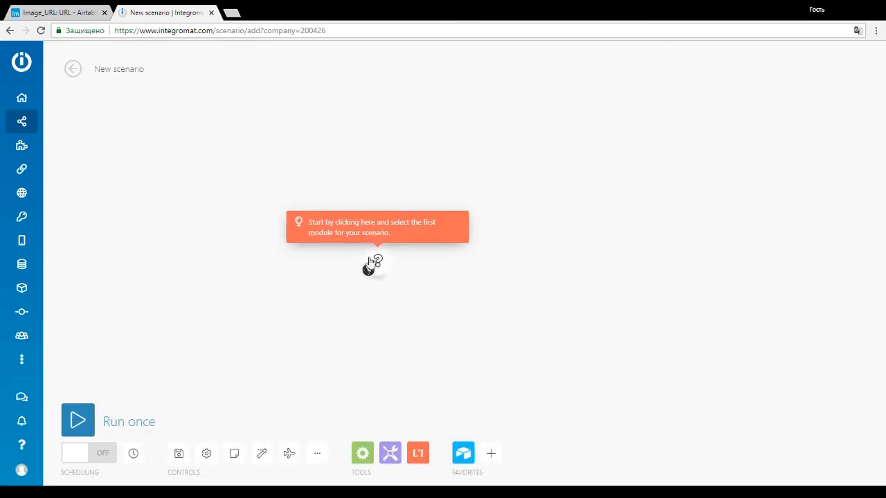
left_click_drag(466, 294, 383, 281)
scroll(340, 272, "up", 3)
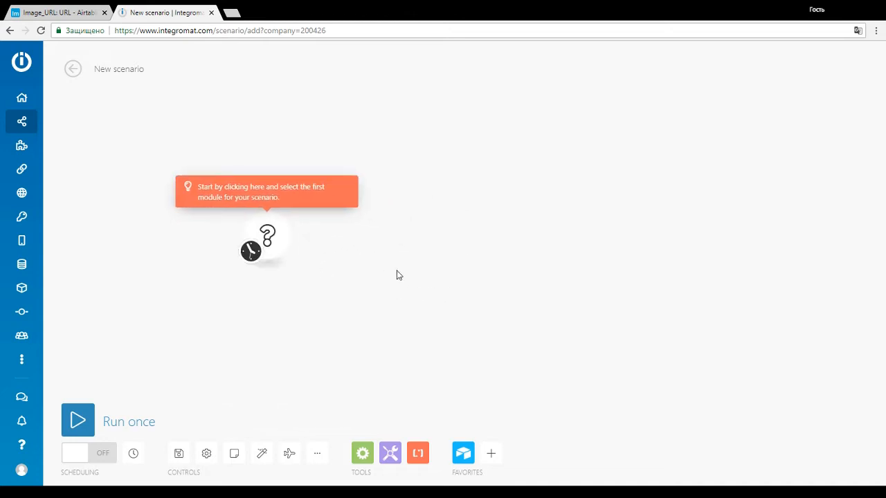
left_click_drag(401, 276, 439, 290)
left_click(304, 250)
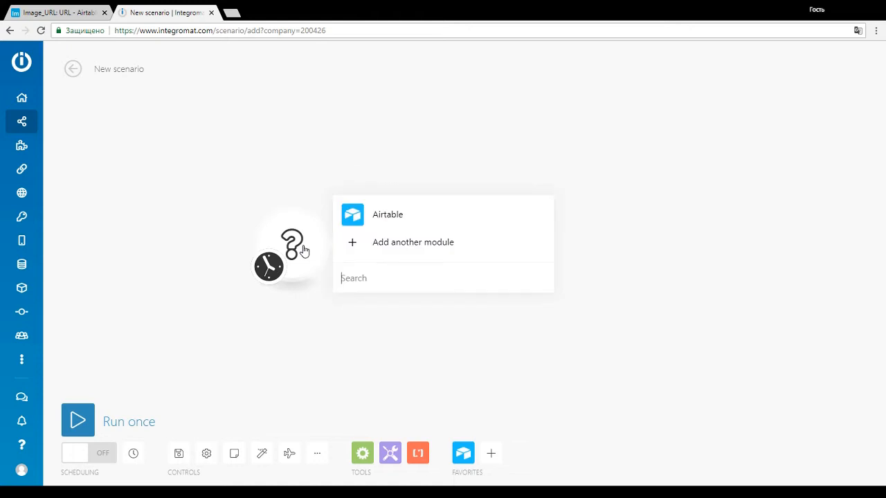
left_click(299, 283)
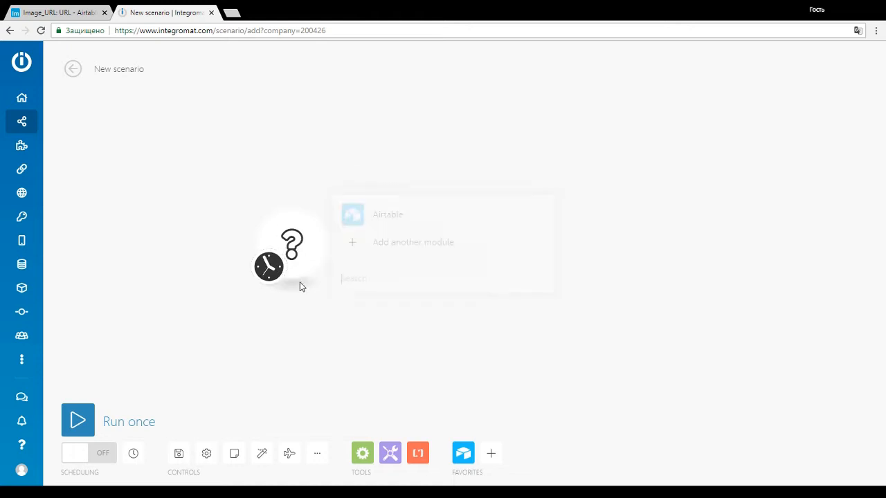
left_click(295, 229)
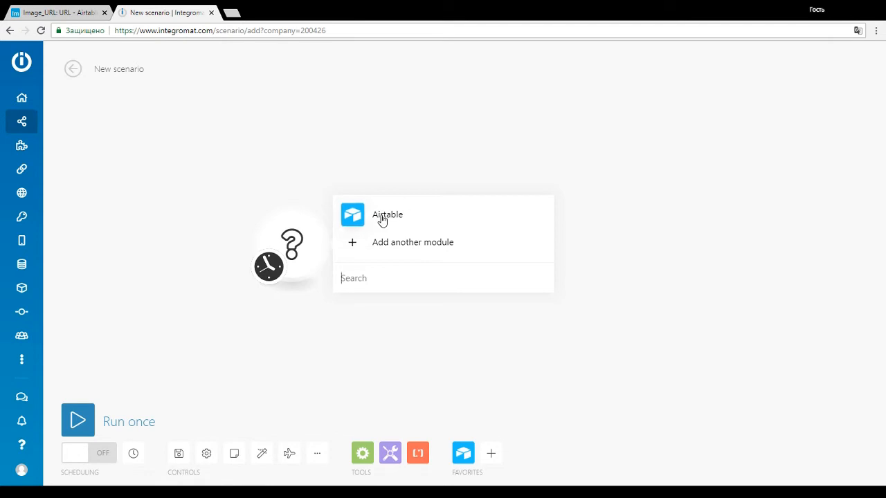
left_click(381, 221)
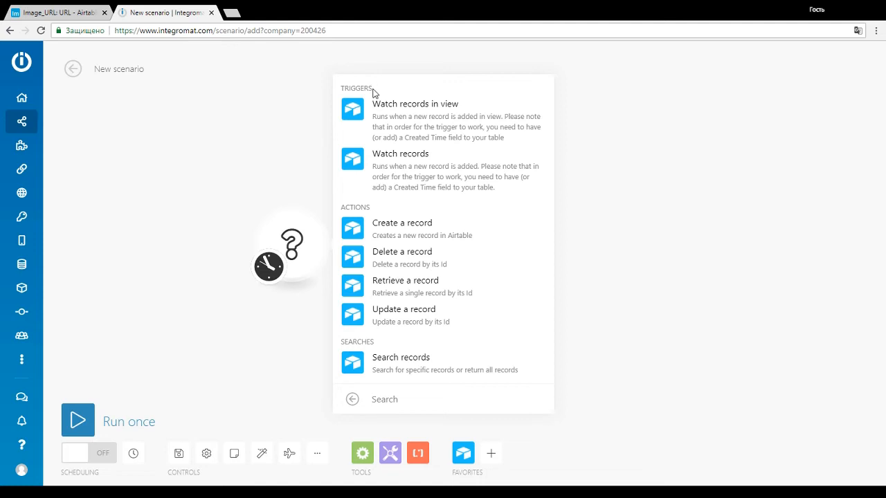
- Compare Integromat's Airtable triggers with the records of the URL table in Airtable and bring up that table's list of views
left_click_drag(372, 89, 341, 87)
left_click(52, 13)
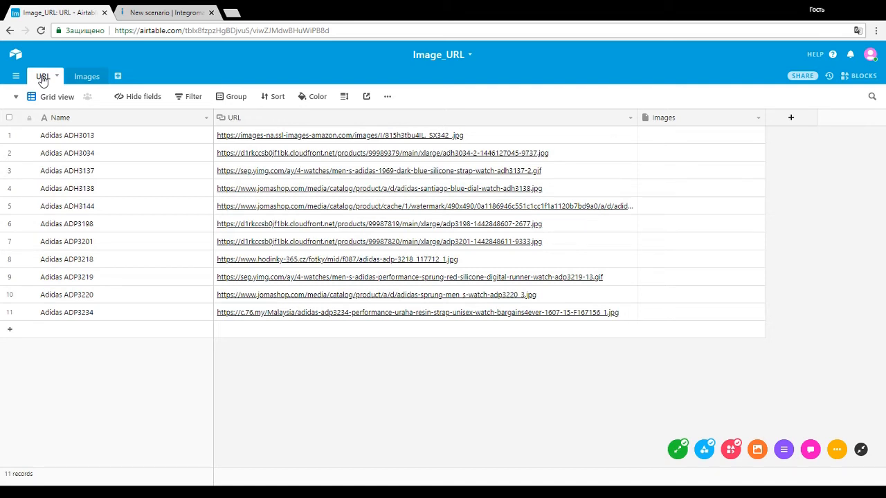
left_click(160, 14)
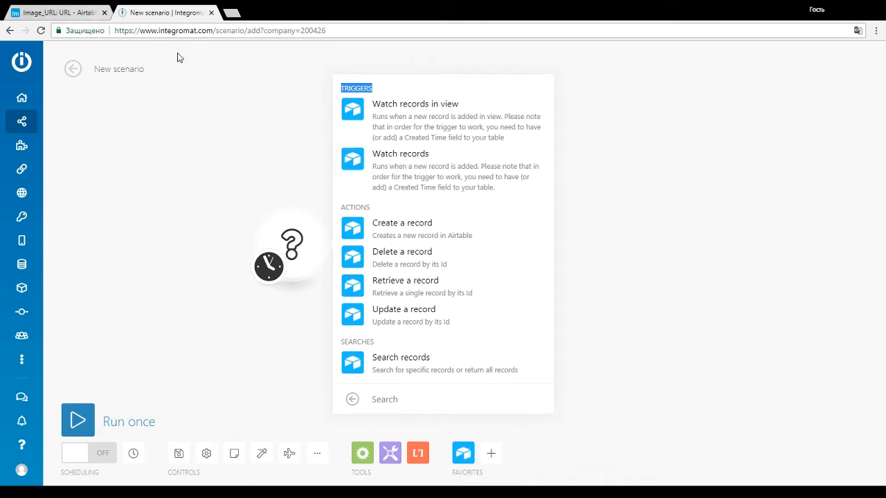
left_click(61, 12)
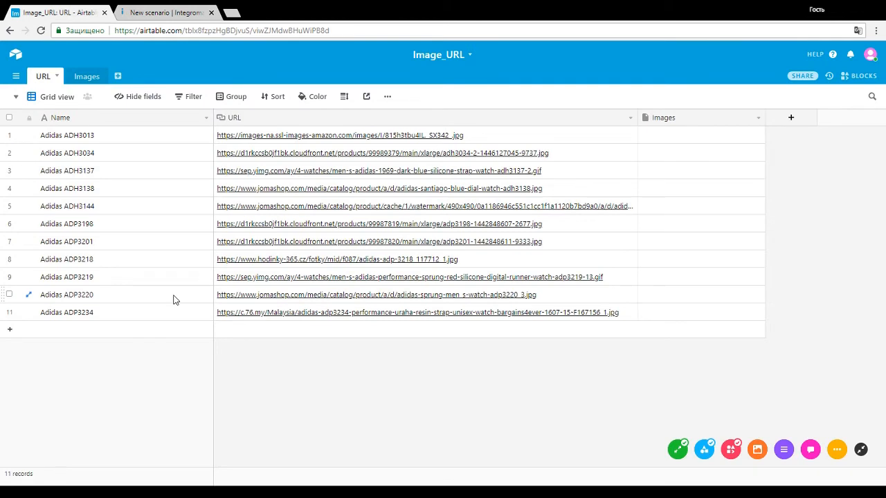
left_click_drag(164, 310, 150, 140)
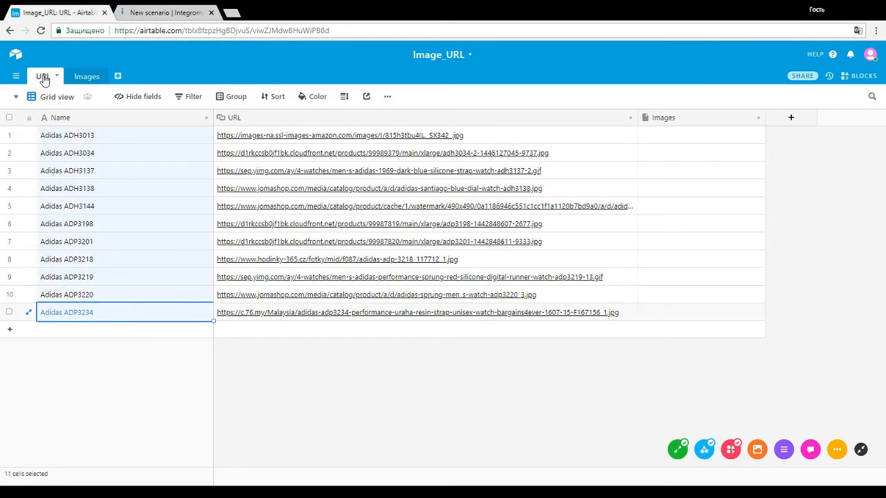
left_click(163, 13)
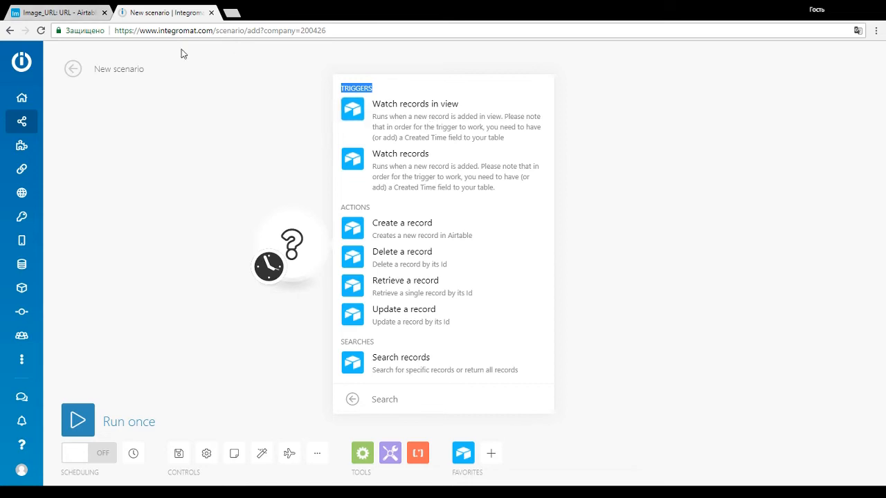
left_click(91, 21)
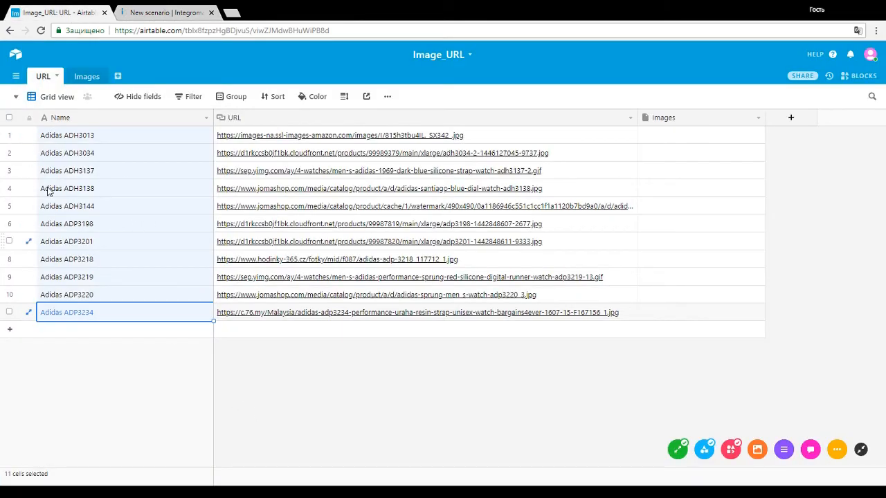
left_click(18, 97)
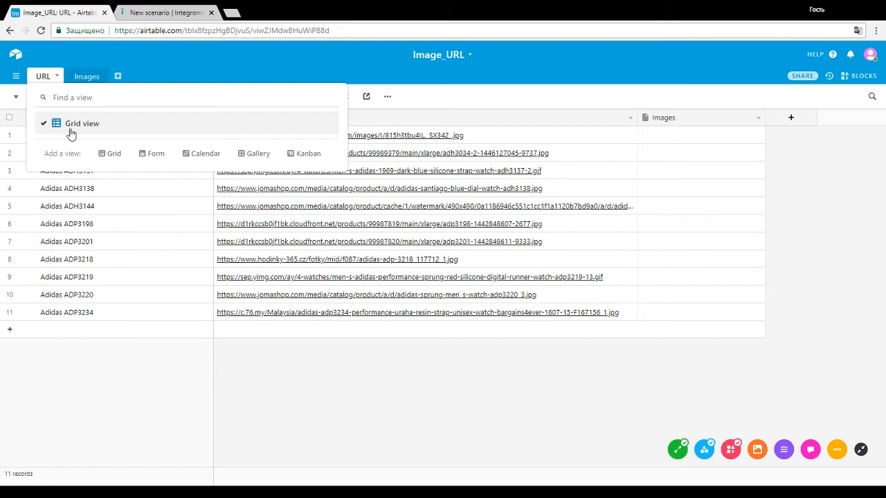
- Switch to Integromat, use Watch records as the scenario's Airtable trigger and start adding a new connection for it
left_click(166, 14)
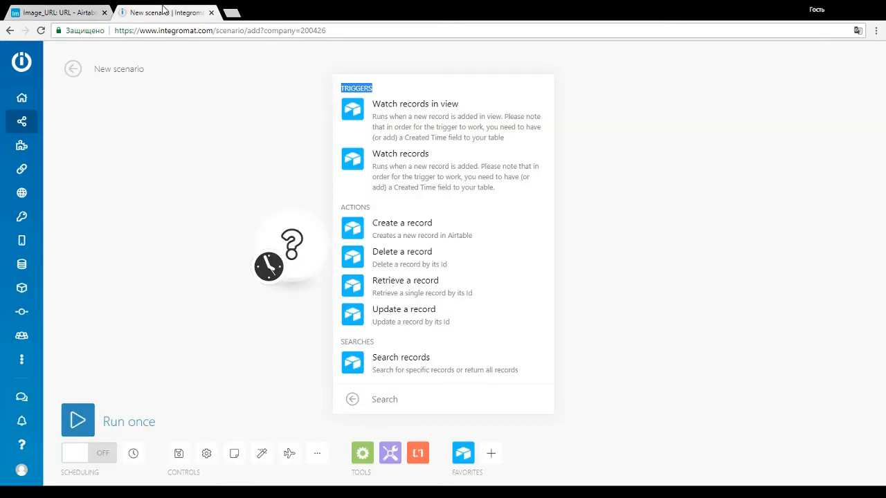
left_click(405, 170)
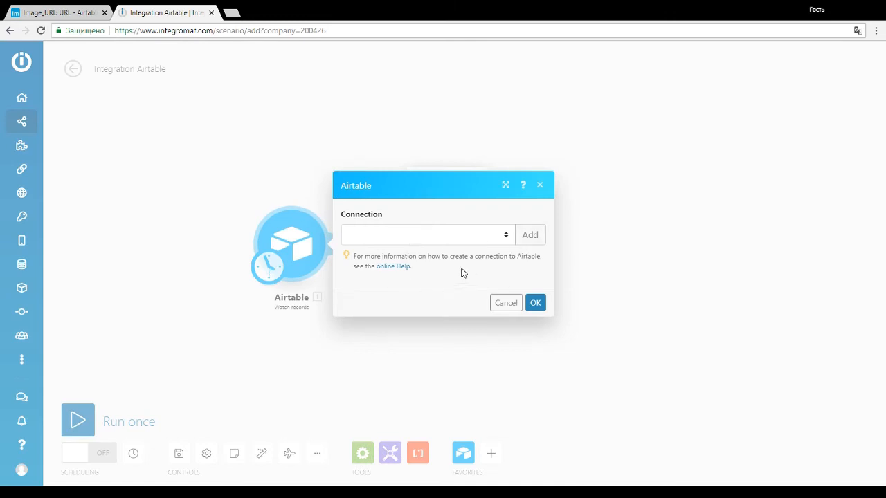
left_click(529, 236)
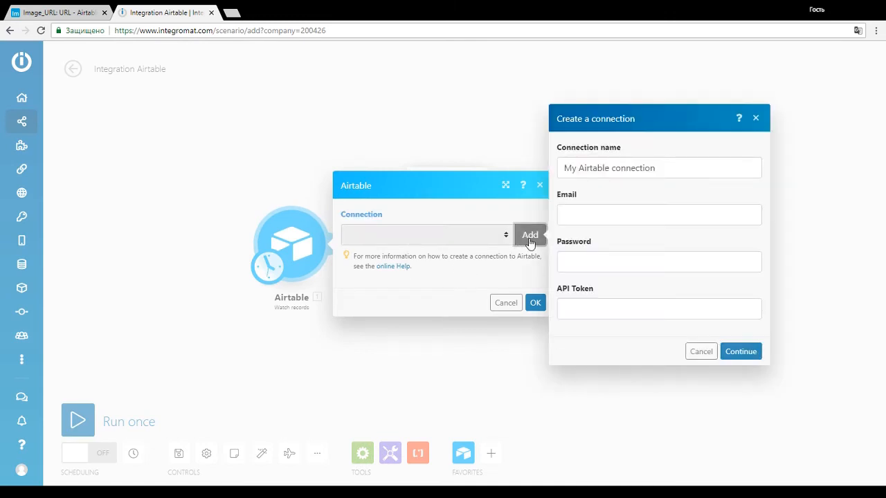
- Keep the connection name My Airtable connection and fill in the Airtable account's e-mail and password
left_click(687, 168)
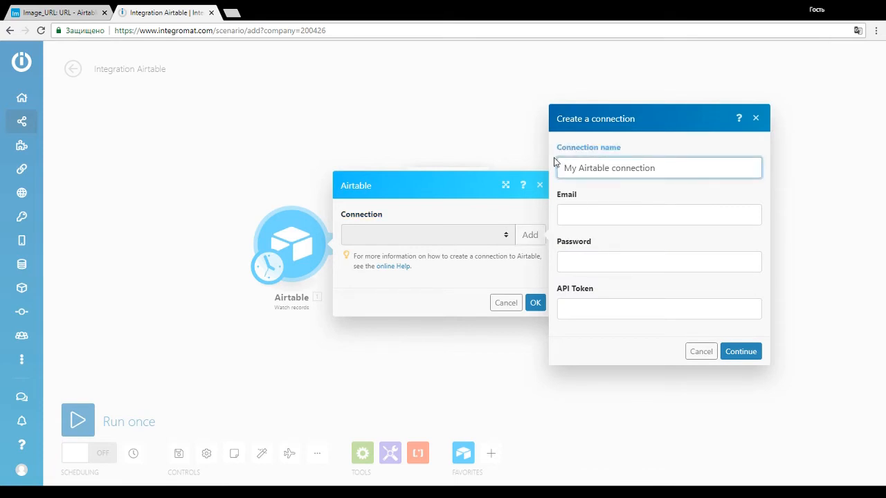
left_click(616, 219)
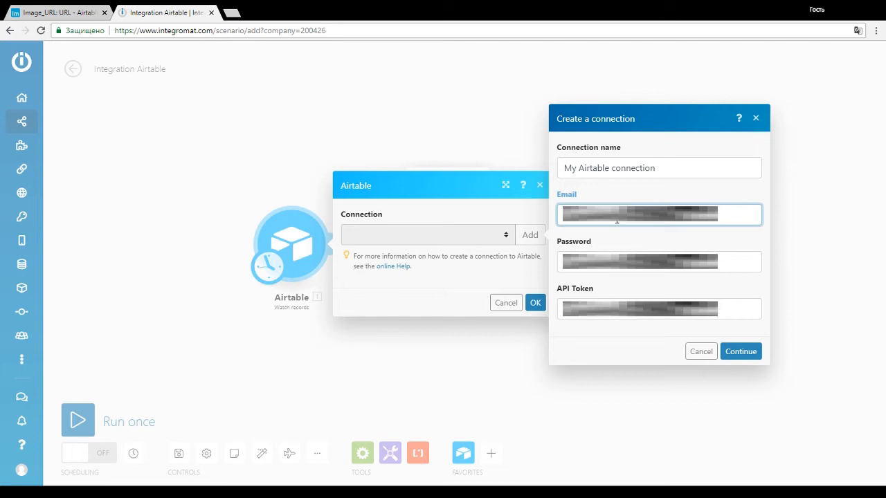
key("Tab")
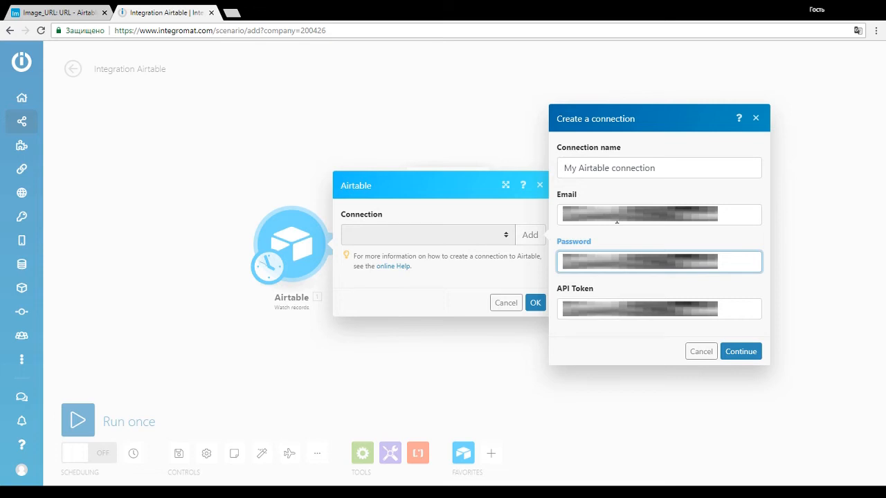
key("Tab")
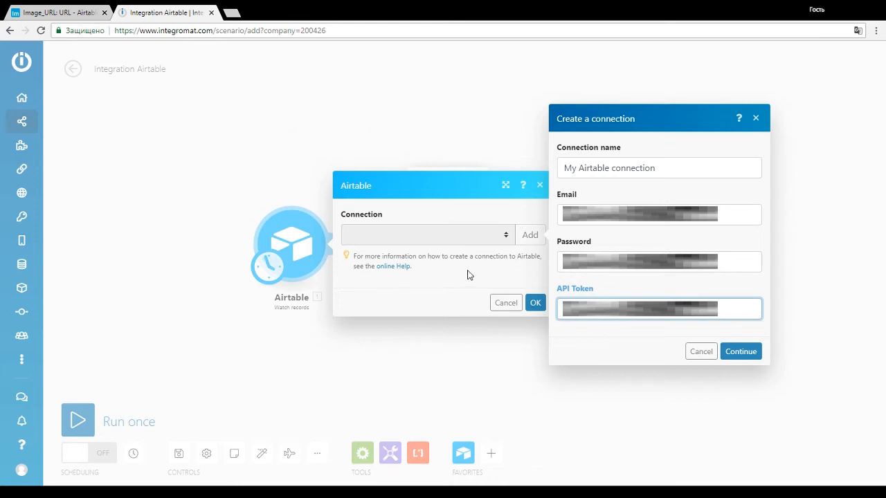
- Switch to Airtable and generate an API key on the account page
left_click(85, 19)
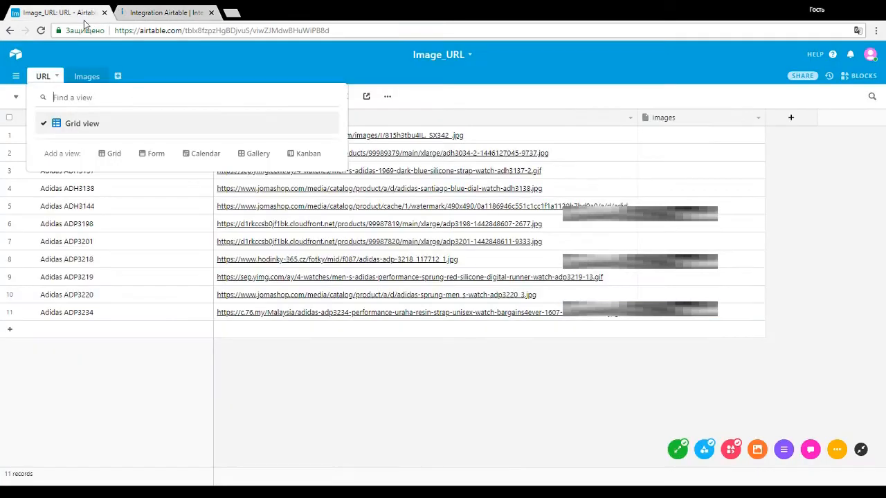
left_click(552, 397)
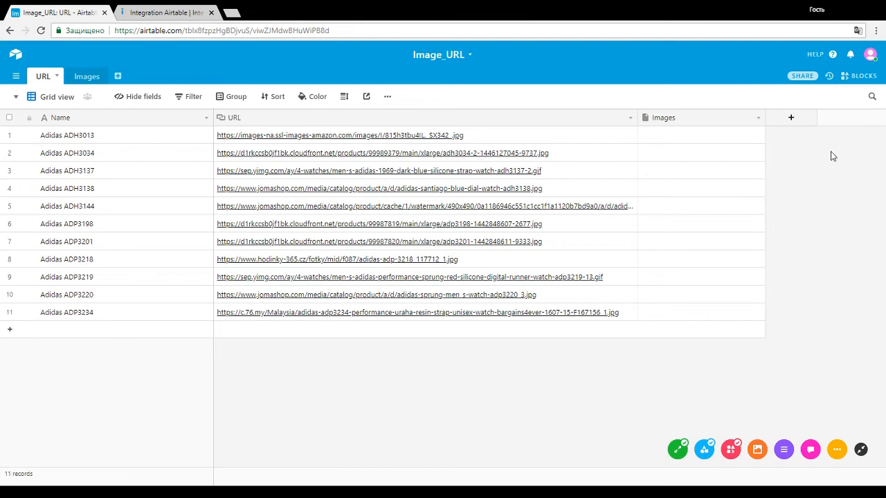
left_click(870, 55)
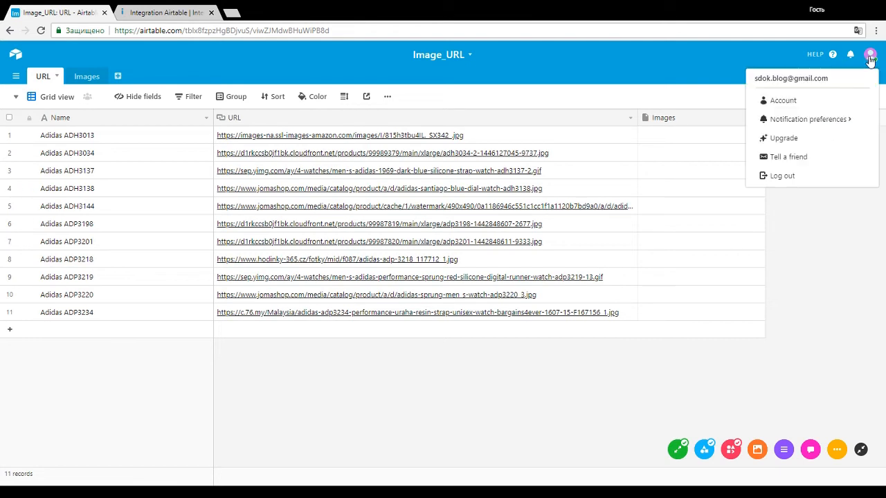
left_click(782, 101)
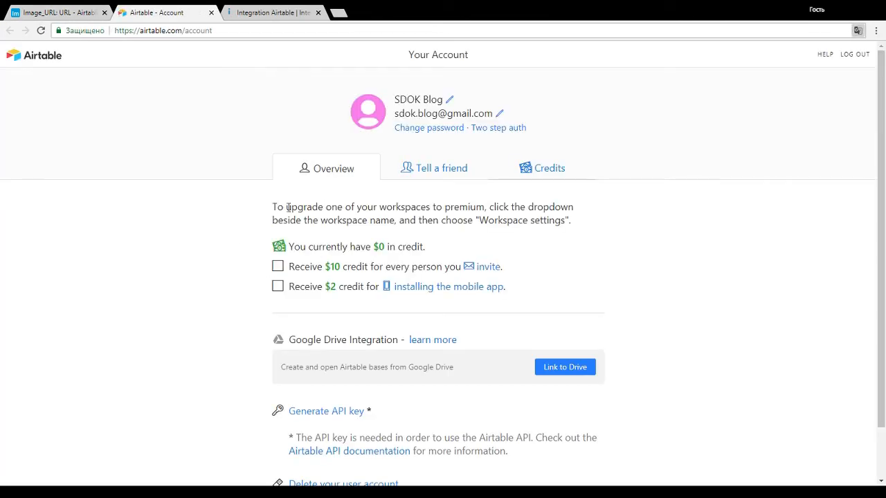
scroll(389, 220, "down", 1)
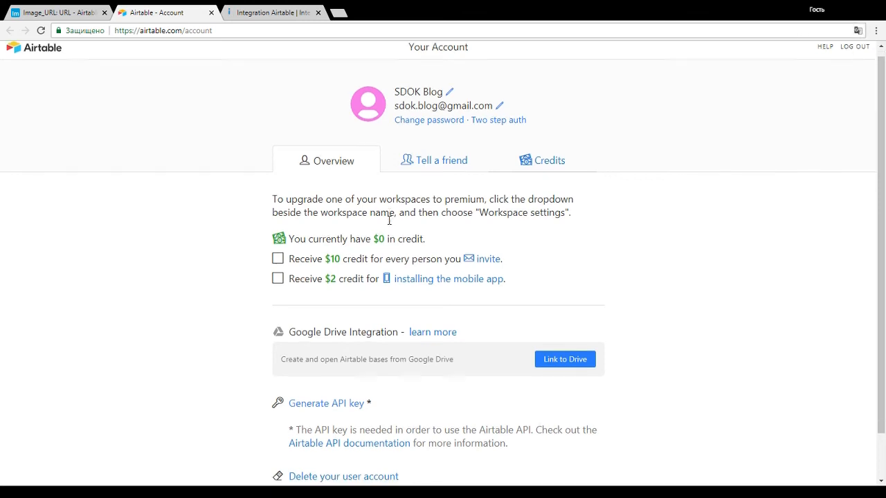
scroll(325, 339, "down", 1)
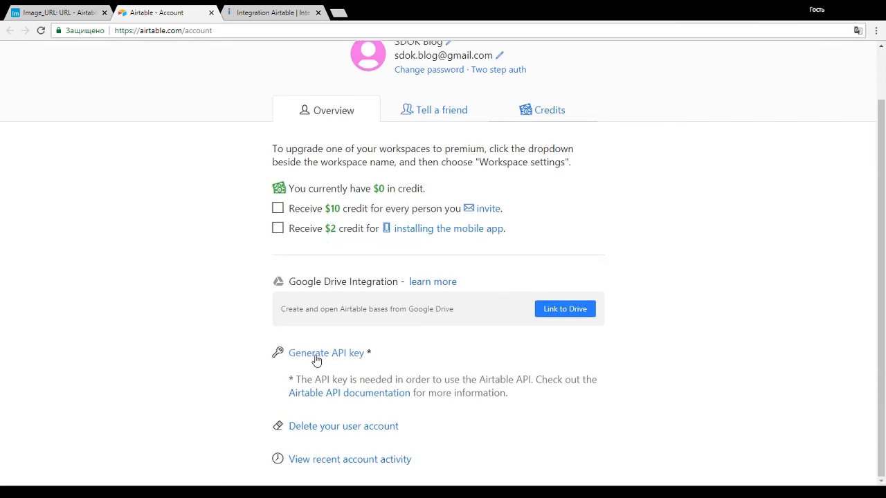
left_click(317, 356)
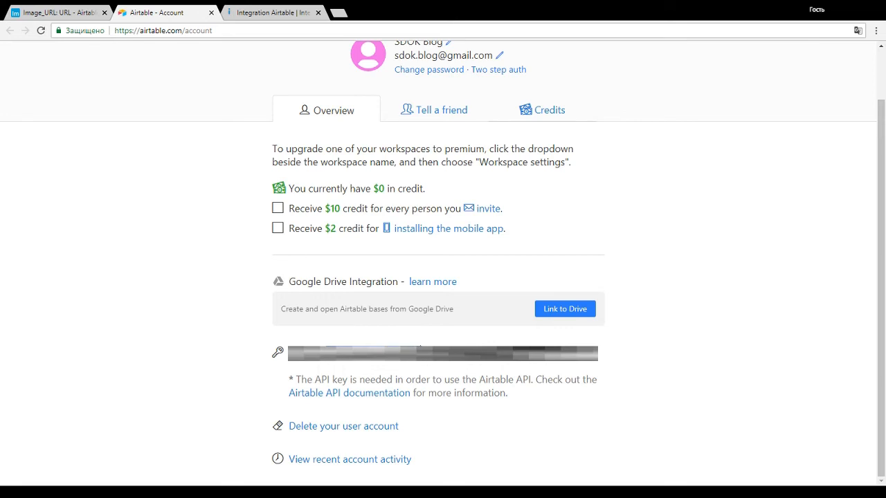
- Return to Integromat, paste the API key as the connection's API token and create the connection
left_click(292, 12)
key("ctrl+v")
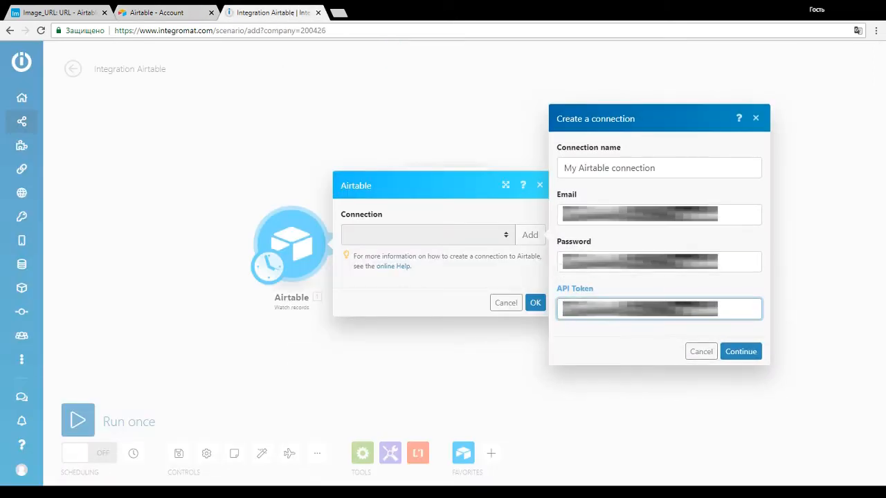
left_click(741, 352)
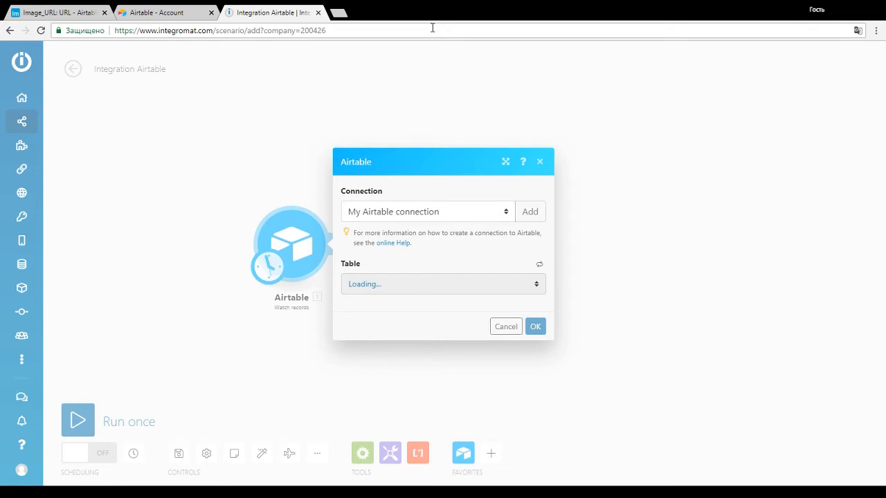
- Try to configure the Watch records trigger with the URL table and choose its trigger and label fields
double_click(411, 167)
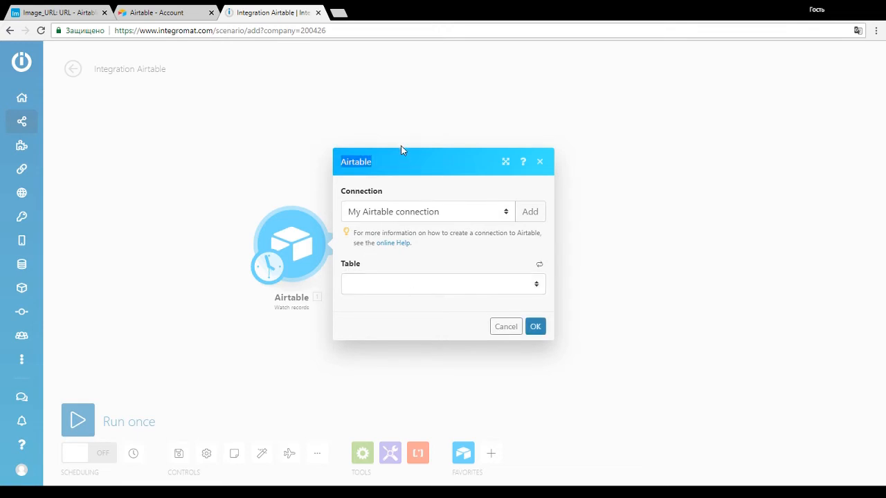
left_click(407, 273)
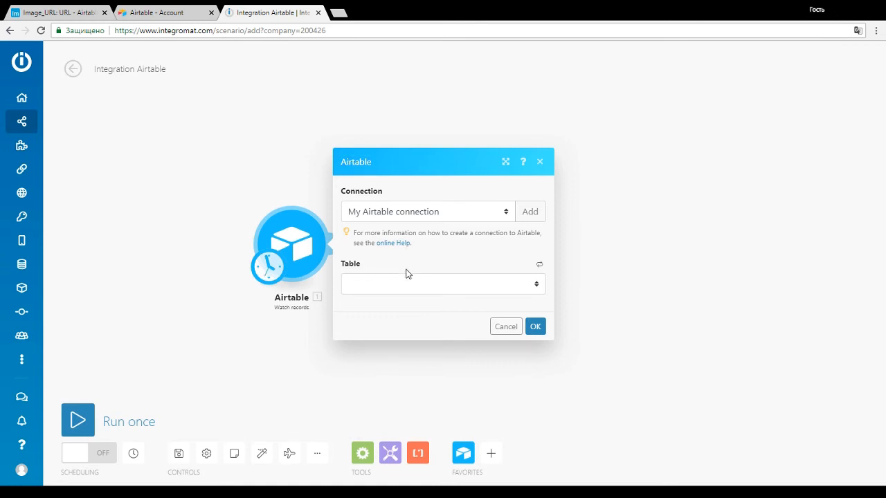
left_click(408, 287)
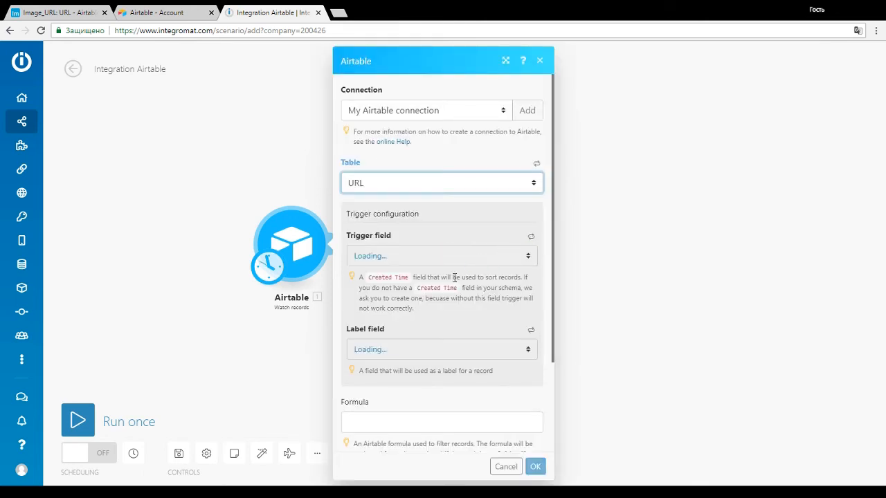
scroll(441, 292, "down", 1)
scroll(440, 291, "down", 1)
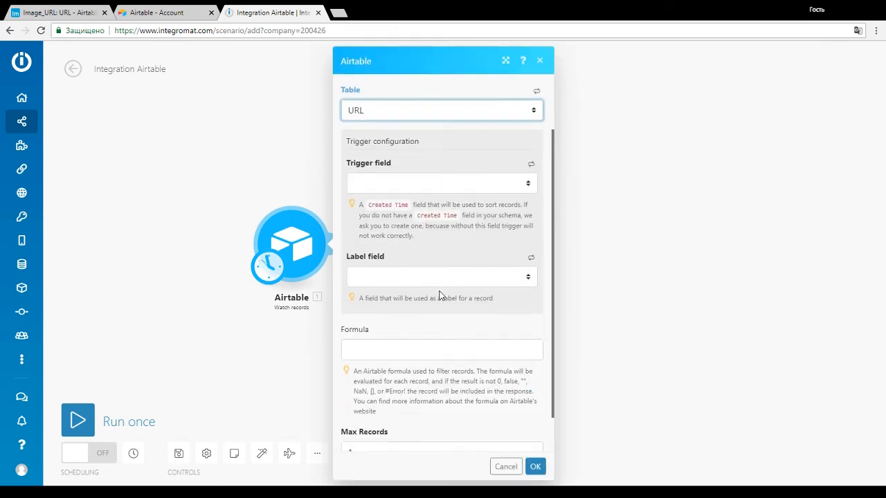
left_click(404, 142)
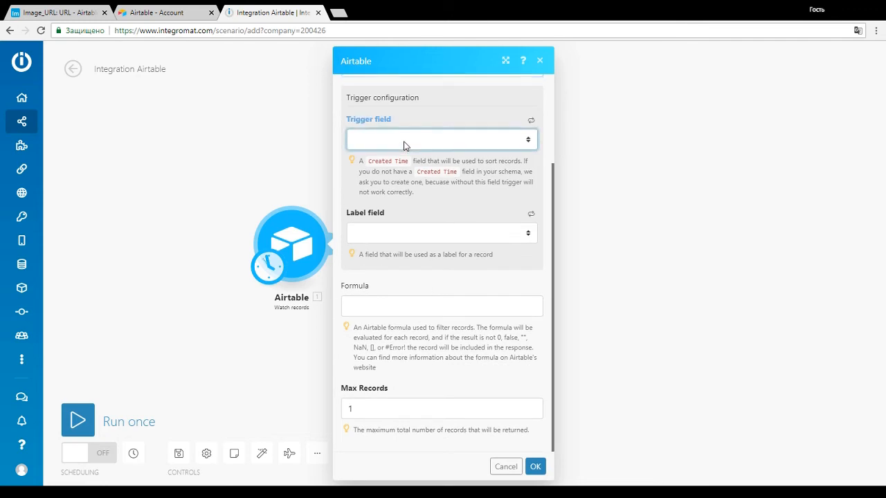
left_click(400, 236)
left_click(402, 225)
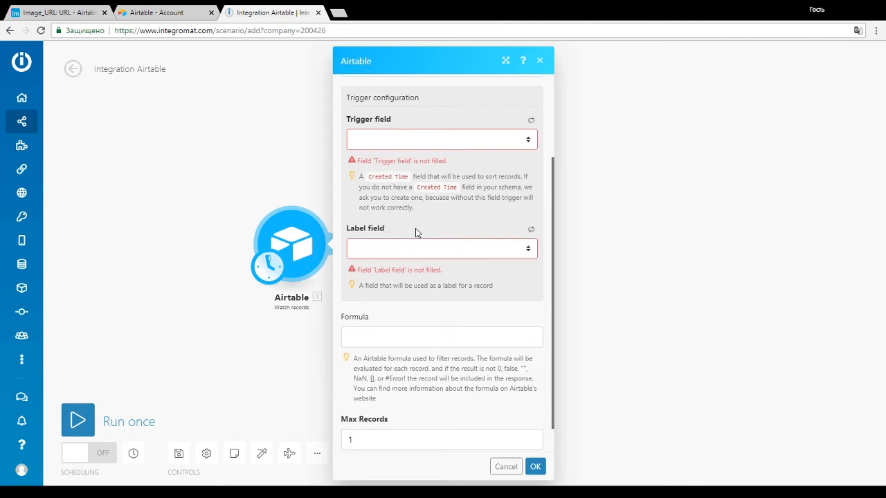
- In Airtable, add a field named "created time" of type Created time to the URL table
left_click(52, 12)
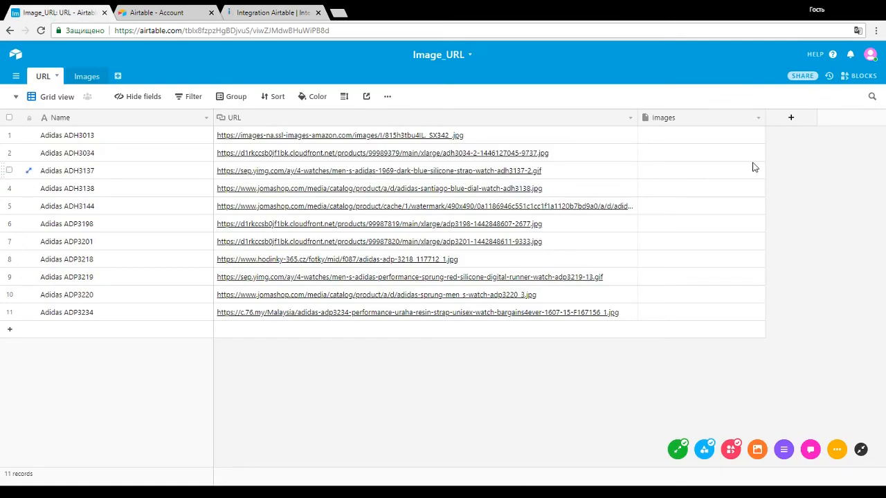
left_click(793, 119)
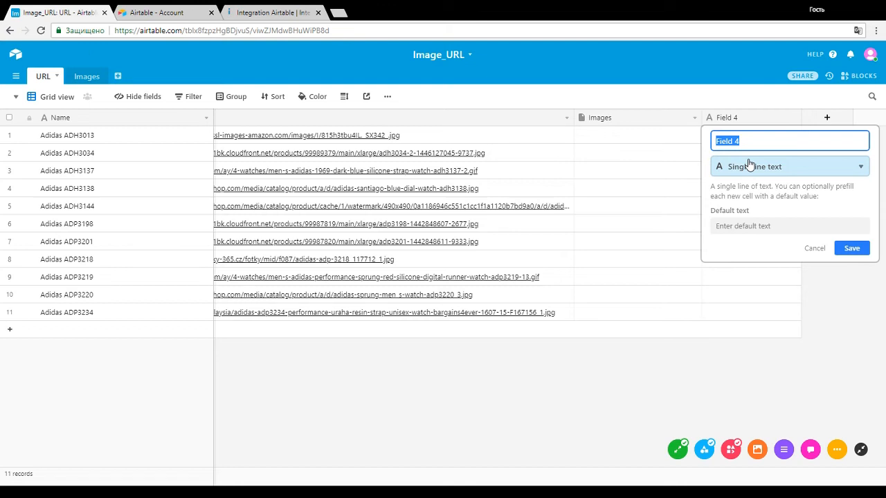
type("created time")
left_click(750, 166)
scroll(761, 275, "down", 3)
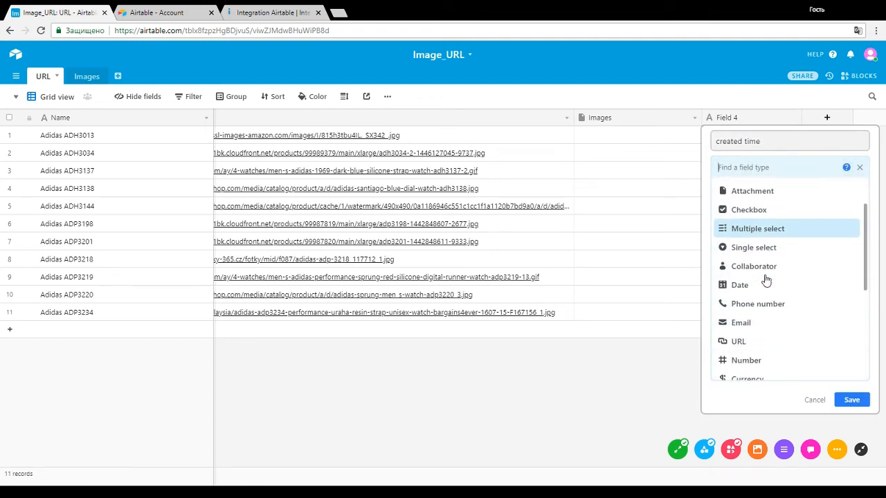
scroll(766, 279, "down", 4)
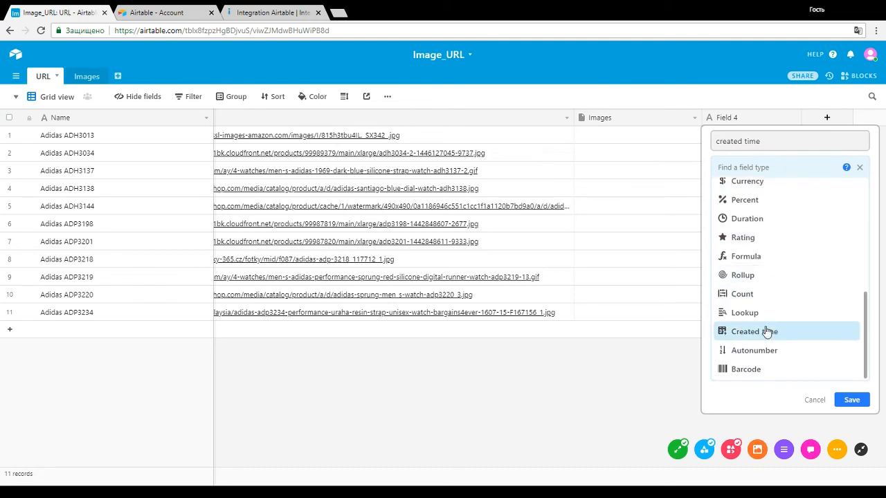
left_click(765, 334)
left_click(855, 344)
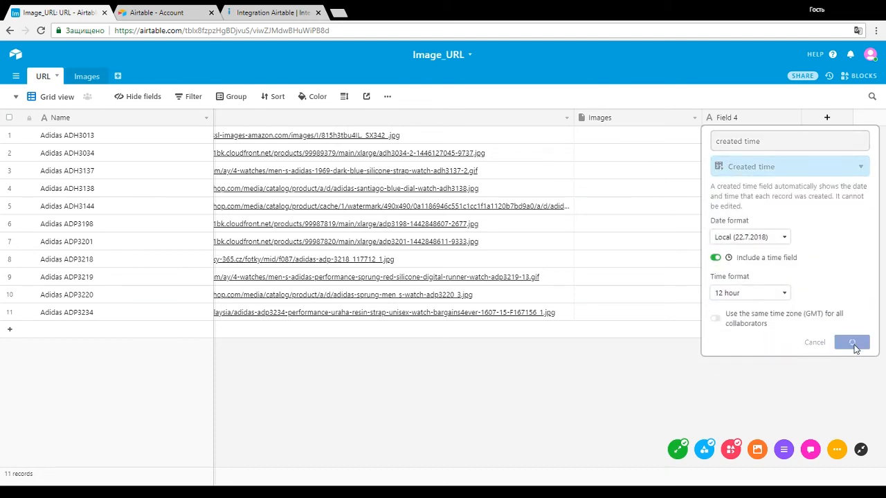
- Back in Integromat, reopen the Airtable module's settings and select the URL table with created time as trigger field
left_click(270, 13)
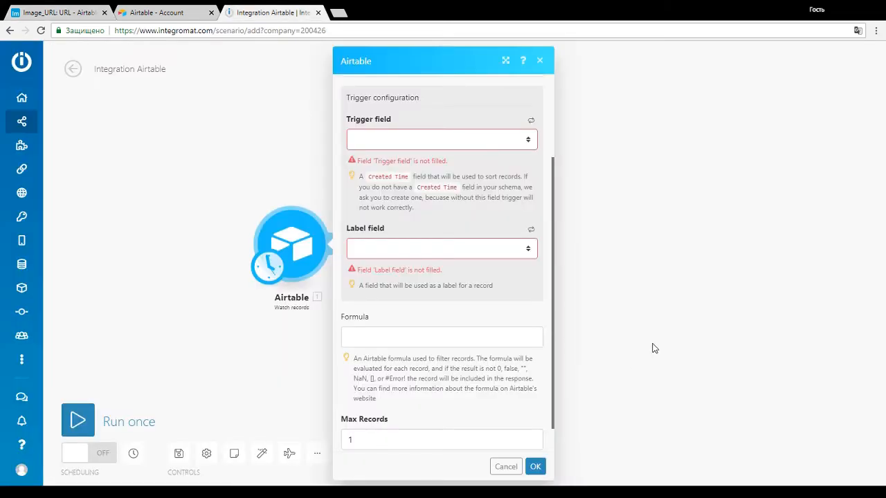
left_click(618, 305)
left_click(308, 243)
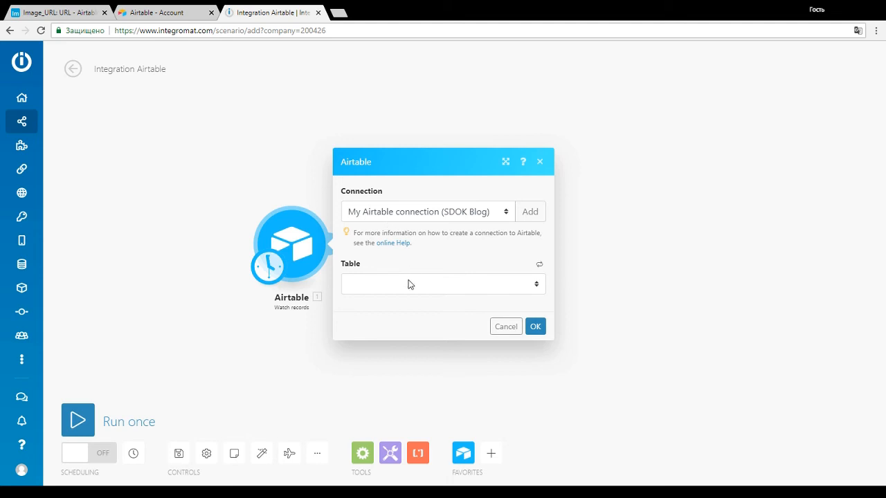
left_click(407, 288)
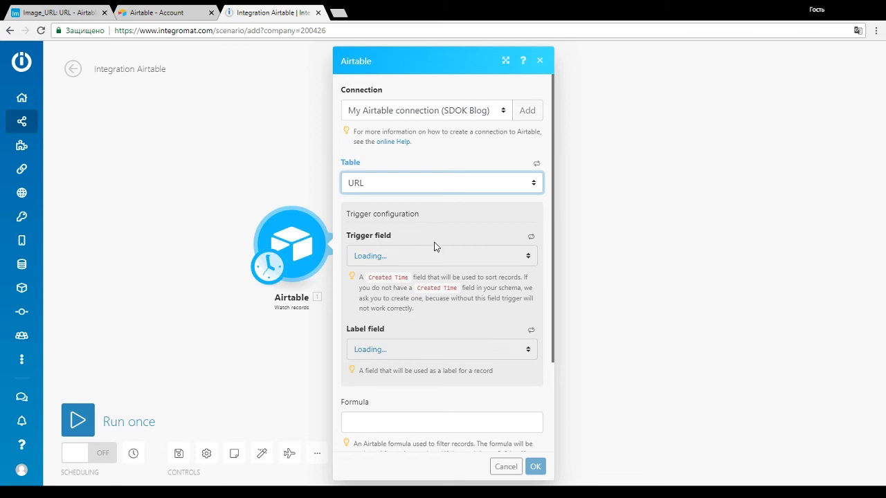
left_click(420, 258)
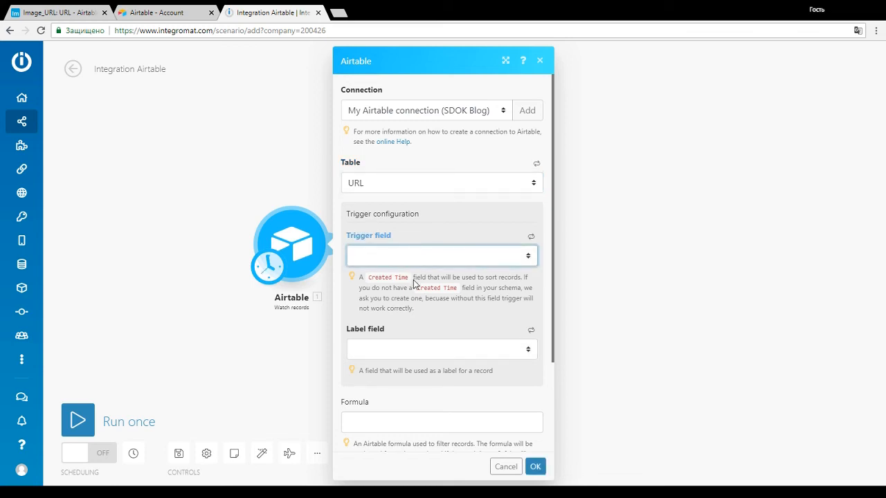
left_click(419, 285)
- Choose Name as the label field in the trigger configuration
scroll(419, 288, "down", 3)
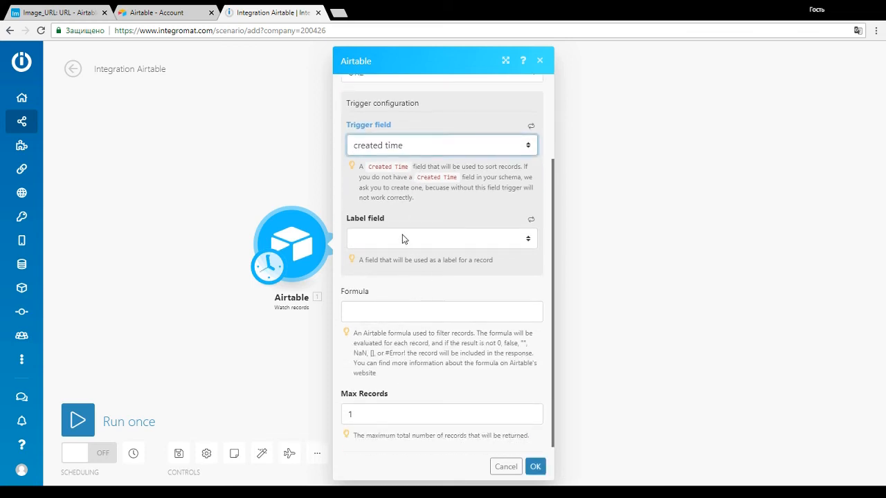
left_click(403, 238)
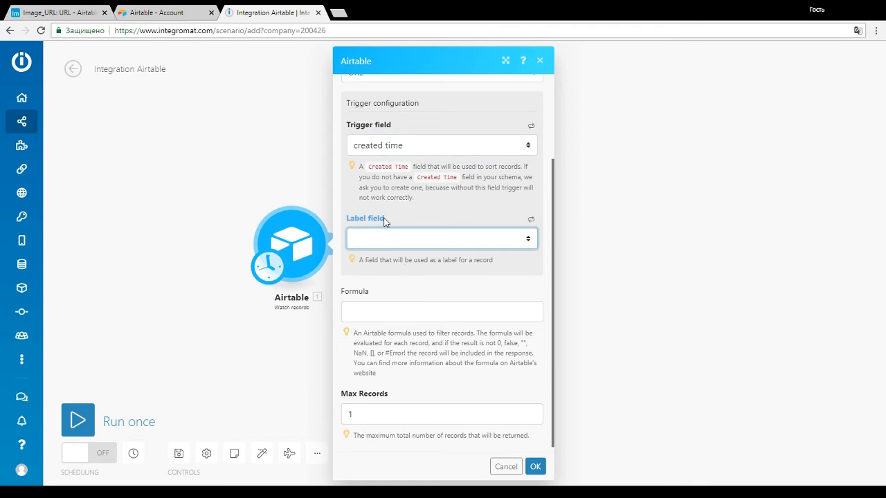
left_click(388, 271)
left_click(398, 287)
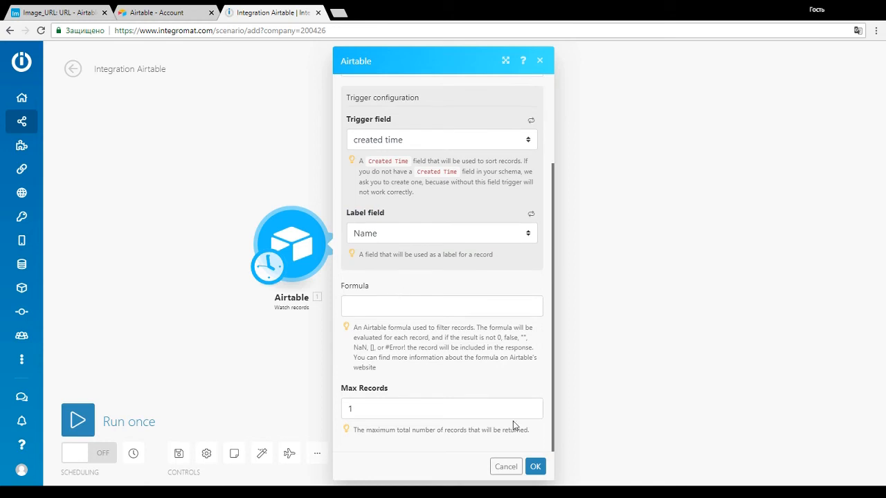
- Check the number of records in Airtable's URL table and set the trigger's Max Records to 11 in Integromat
left_click(461, 408)
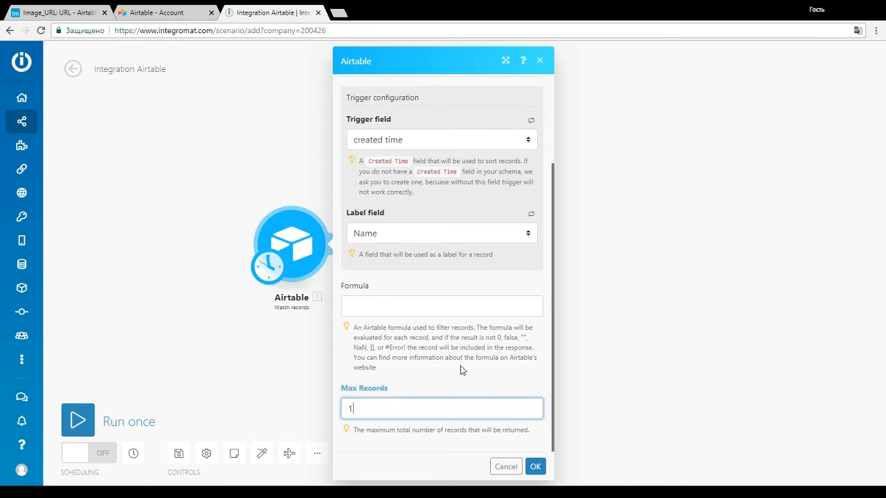
left_click_drag(389, 387, 342, 389)
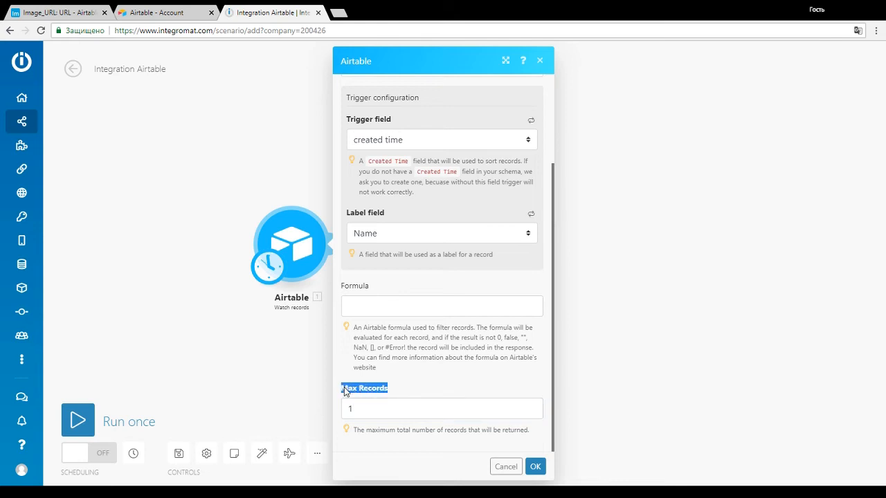
left_click(368, 412)
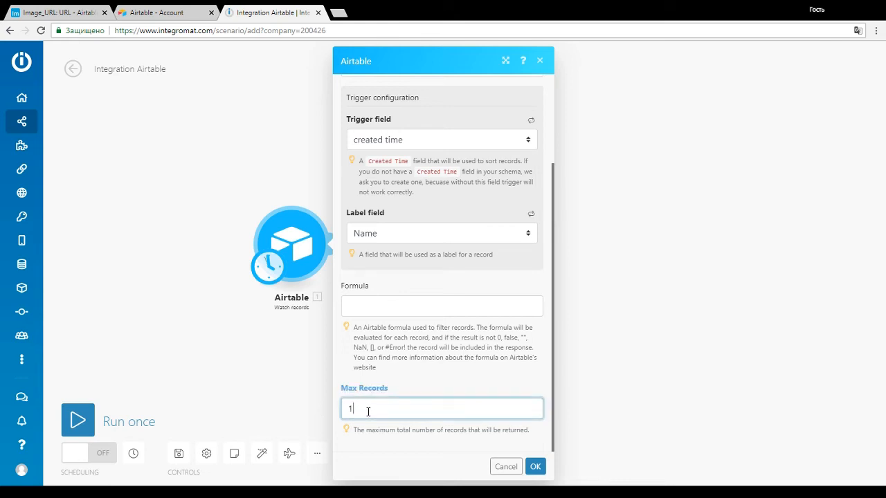
left_click_drag(366, 410, 348, 408)
left_click(61, 15)
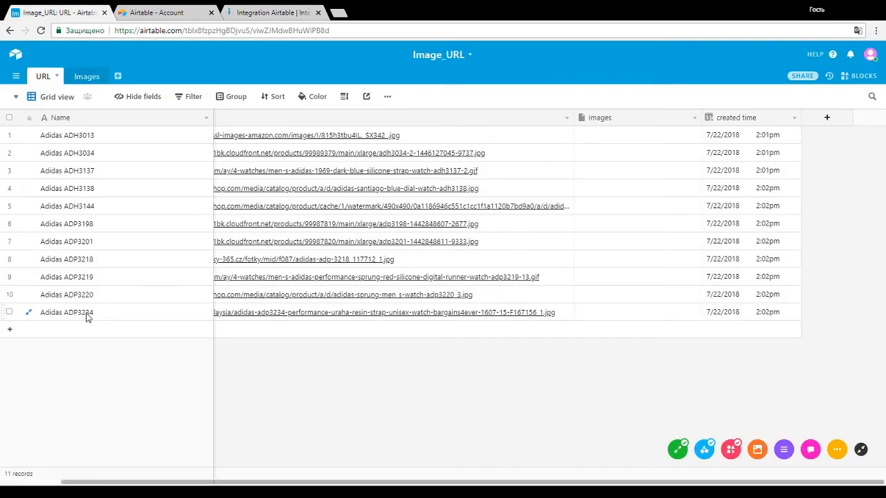
left_click(267, 13)
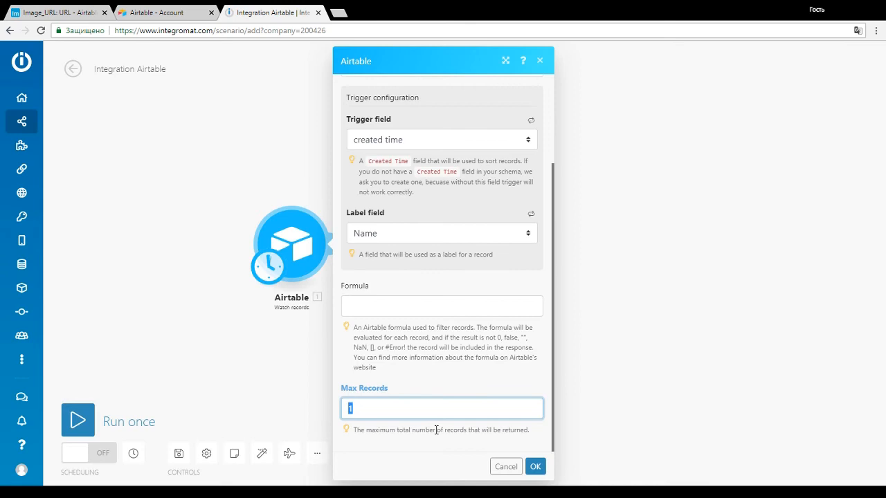
type("11")
left_click(426, 386)
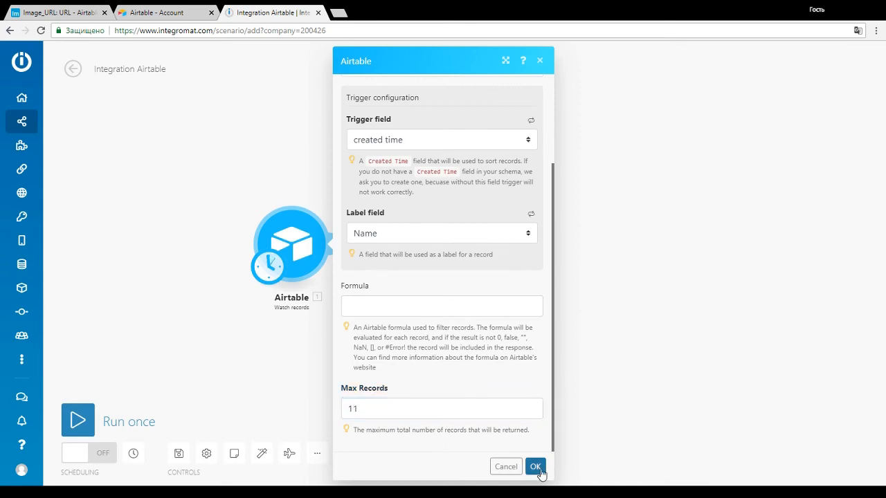
- Save the Watch records settings and have the trigger start from All items
left_click(537, 468)
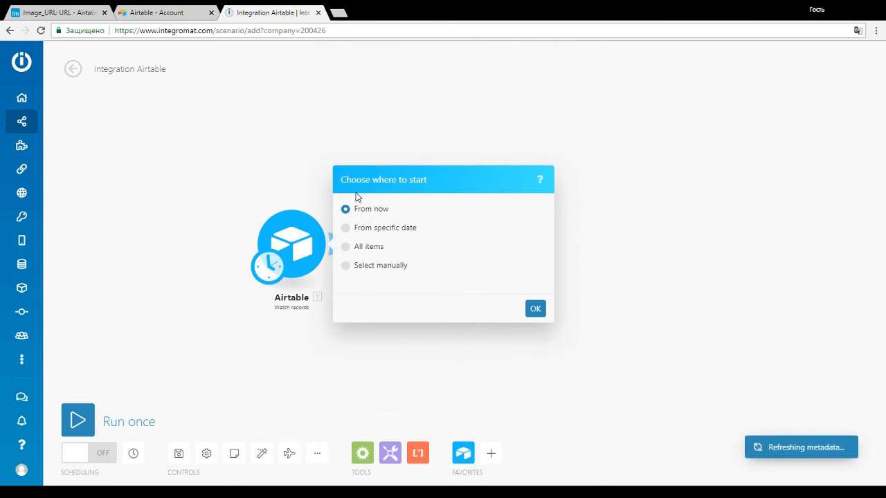
left_click(367, 250)
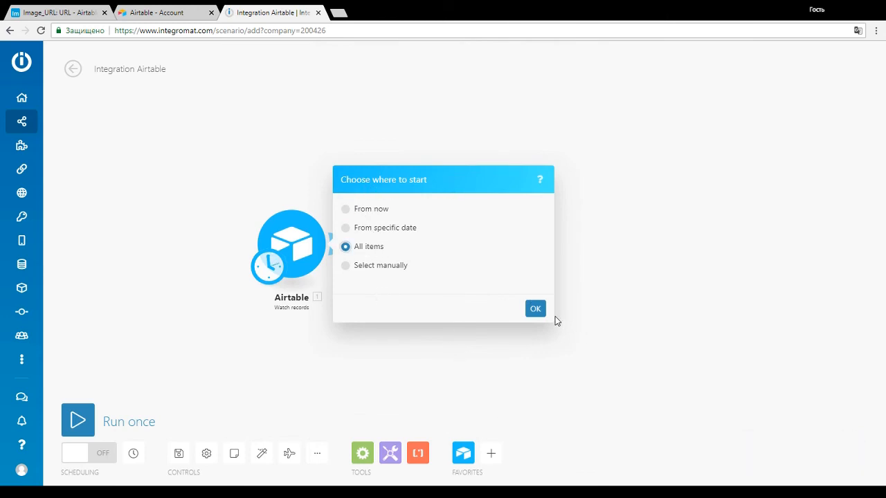
left_click(537, 310)
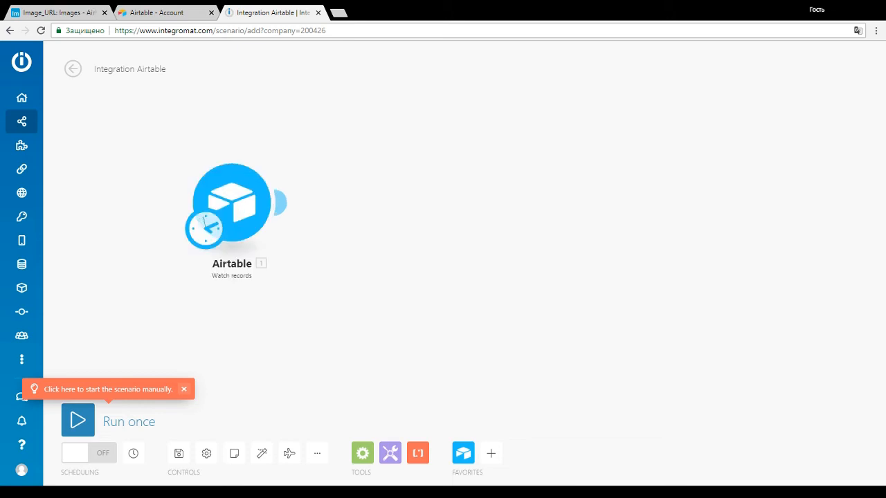
- Check the Images table in Airtable, and in Integromat add a connected Create a record module that uses the Images table
left_click(77, 11)
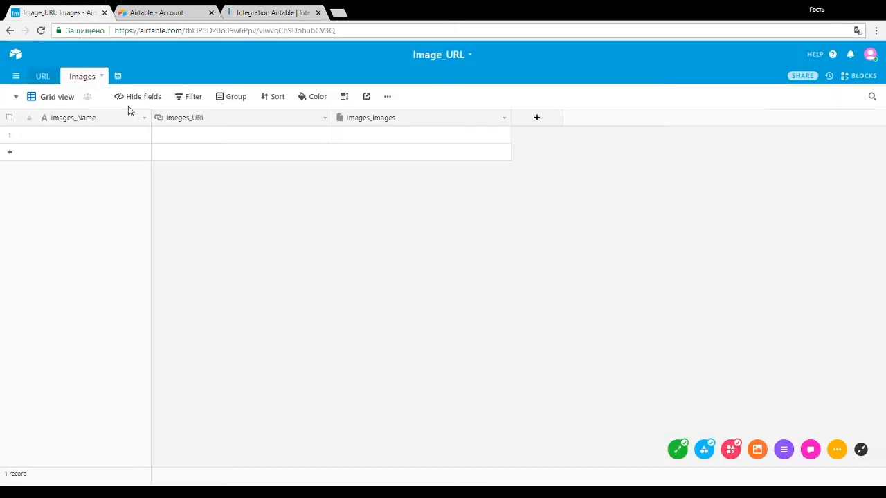
left_click(255, 14)
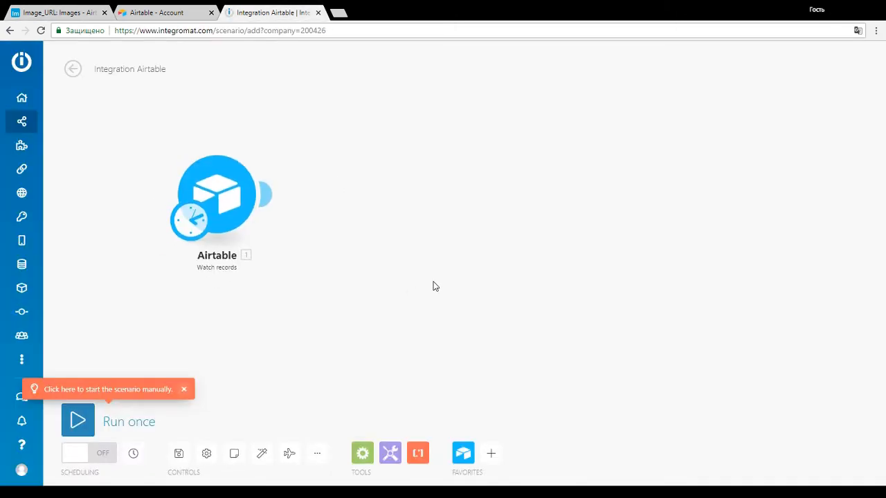
left_click(266, 194)
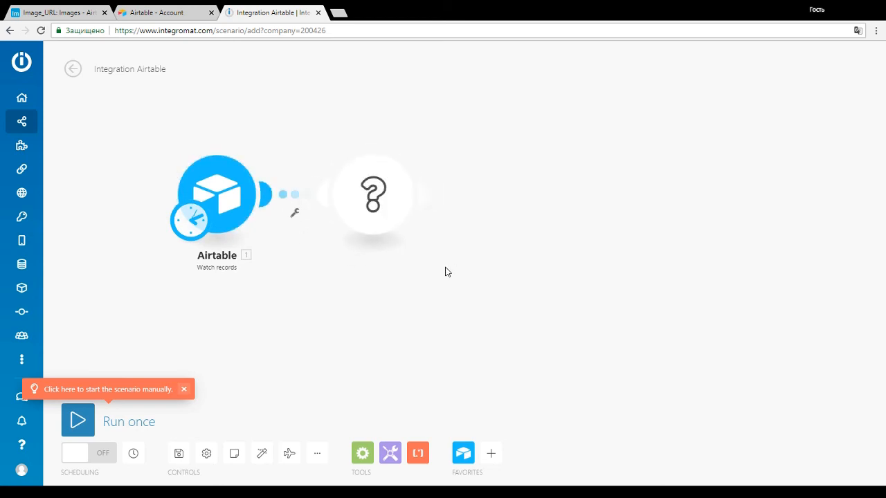
left_click(461, 175)
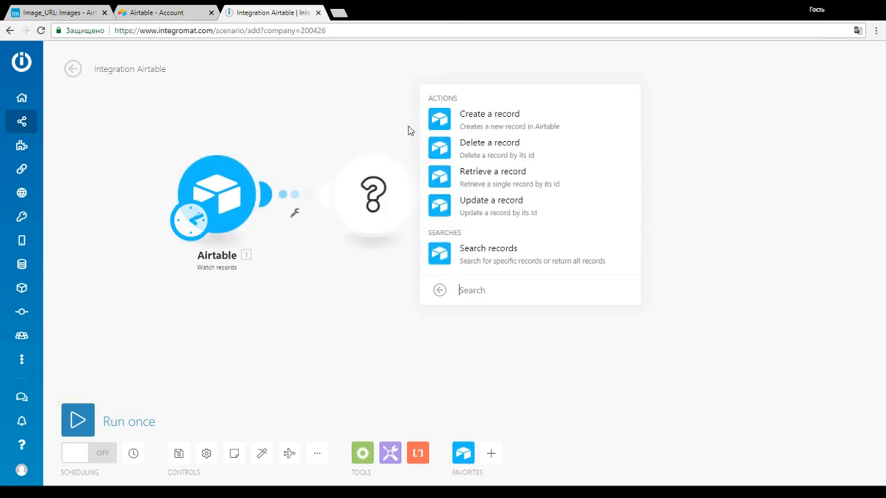
left_click(483, 118)
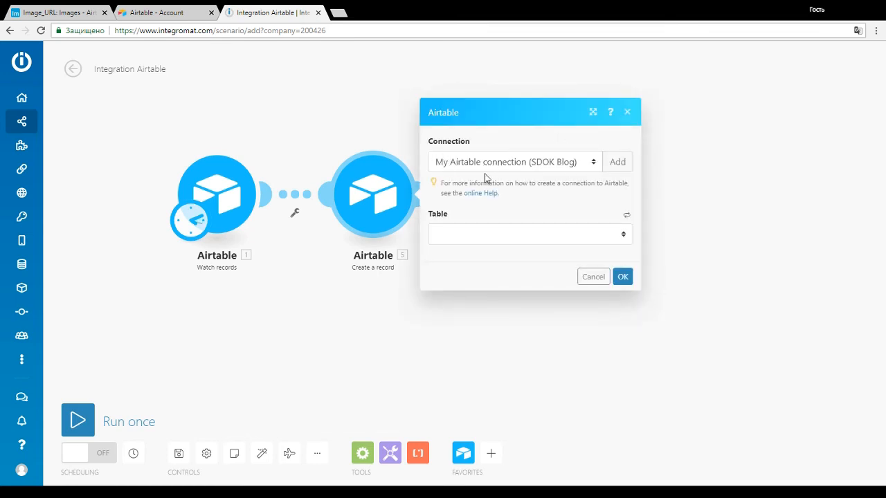
left_click(475, 237)
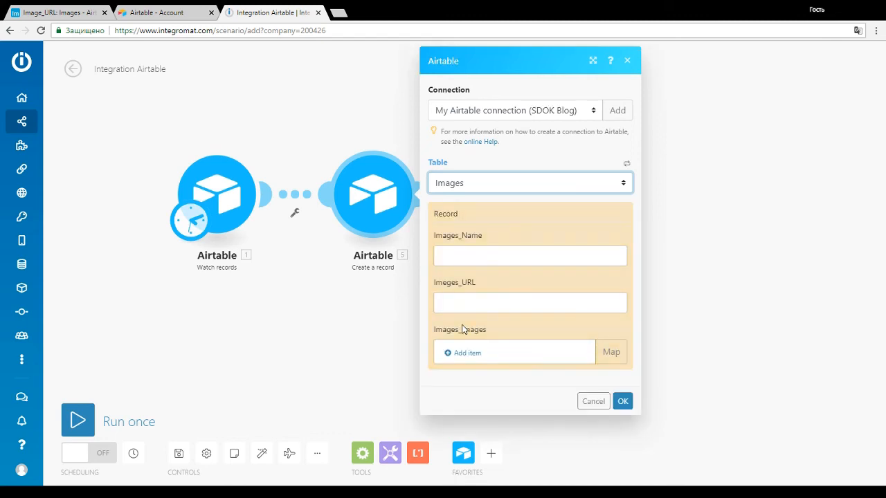
- Compare the Create a record module's record fields with the columns of the Images table in Airtable
left_click(478, 252)
left_click(591, 302)
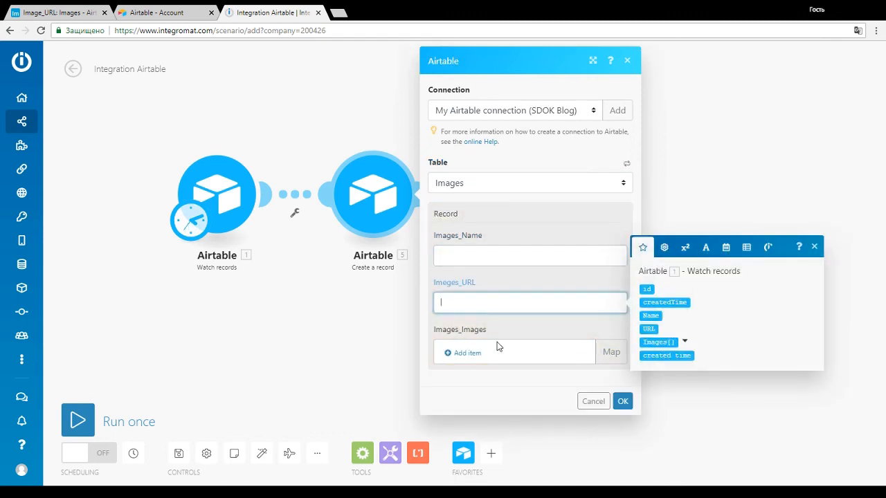
left_click(514, 332)
left_click(76, 12)
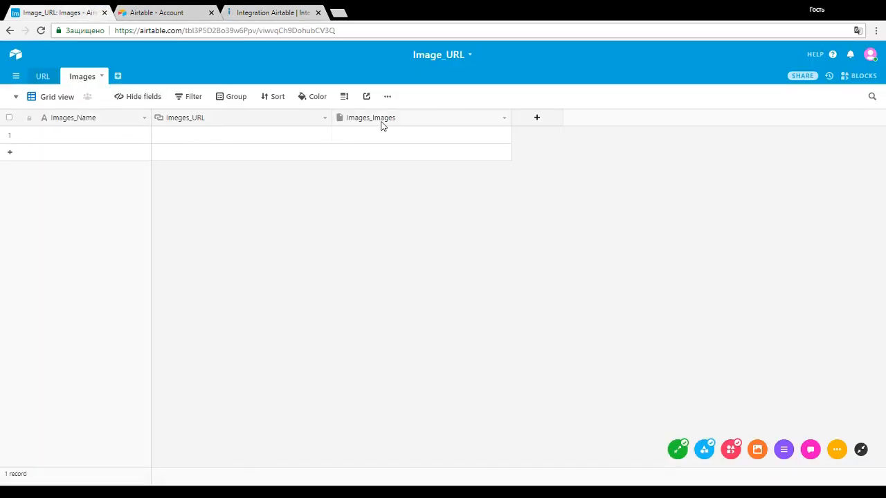
left_click(268, 11)
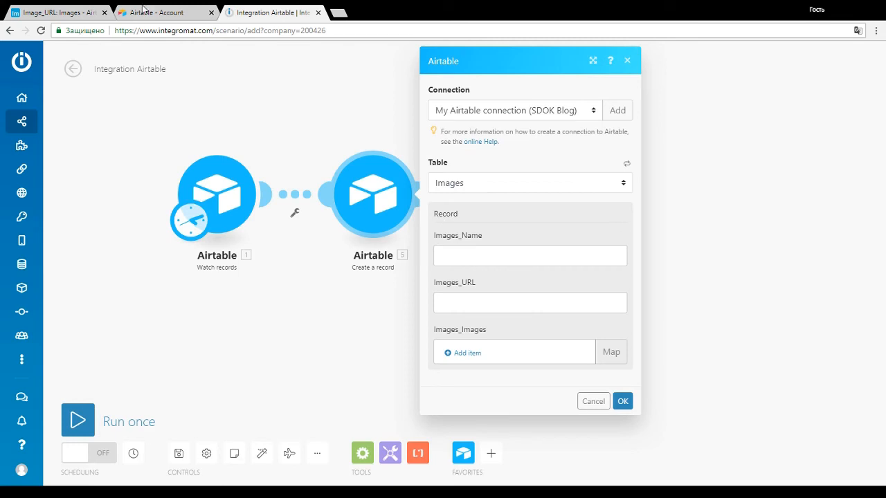
left_click(61, 12)
left_click(232, 13)
left_click(491, 300)
left_click(61, 13)
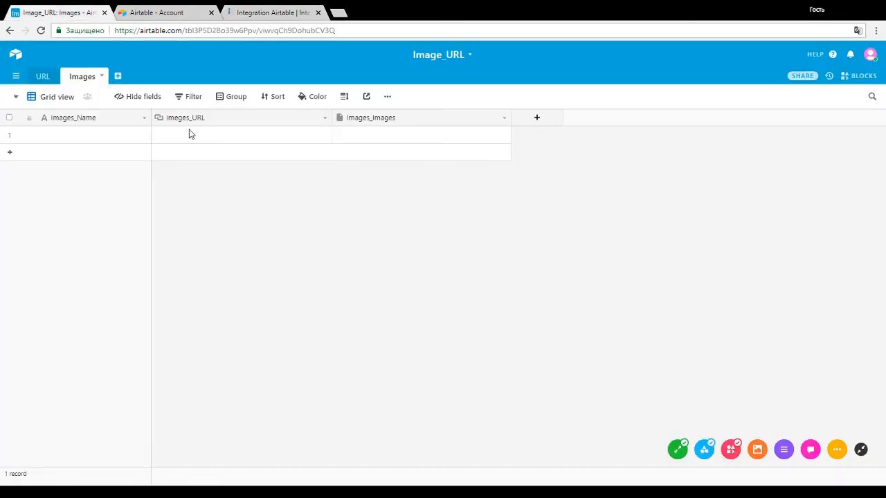
left_click(279, 8)
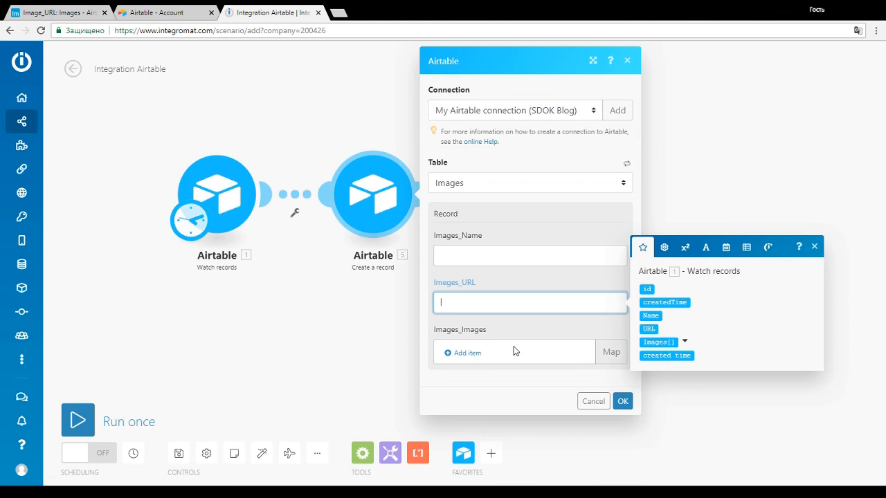
left_click(66, 10)
left_click(254, 8)
- Consult Airtable's URL table and, in Integromat, map Images_Name to the trigger's Name and Imeges_URL to its URL
left_click(514, 261)
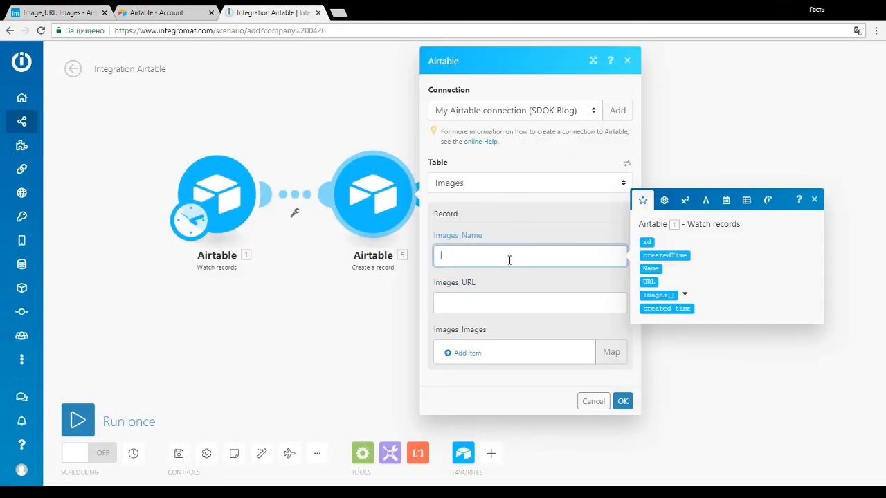
left_click(62, 11)
left_click(42, 76)
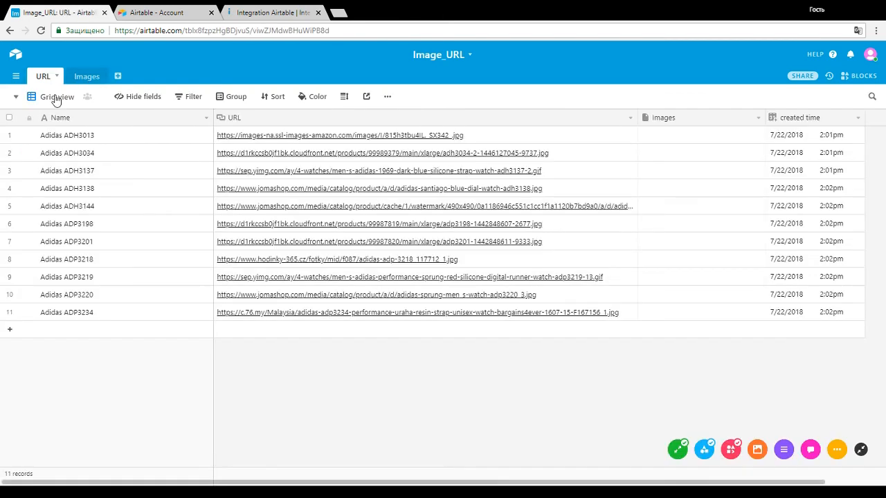
left_click(270, 12)
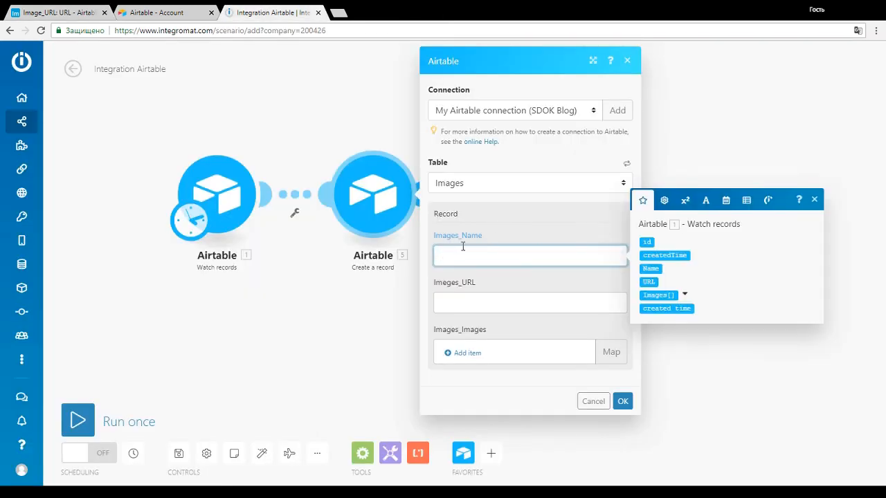
left_click(651, 268)
left_click(519, 301)
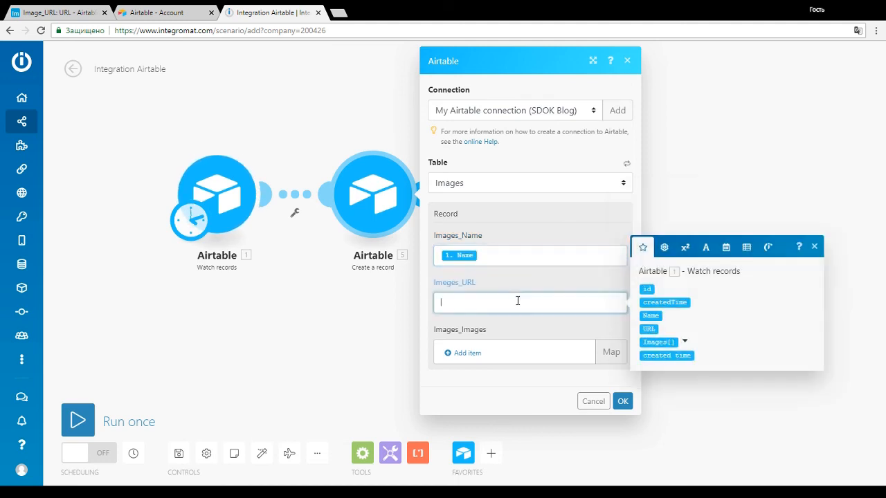
left_click(648, 329)
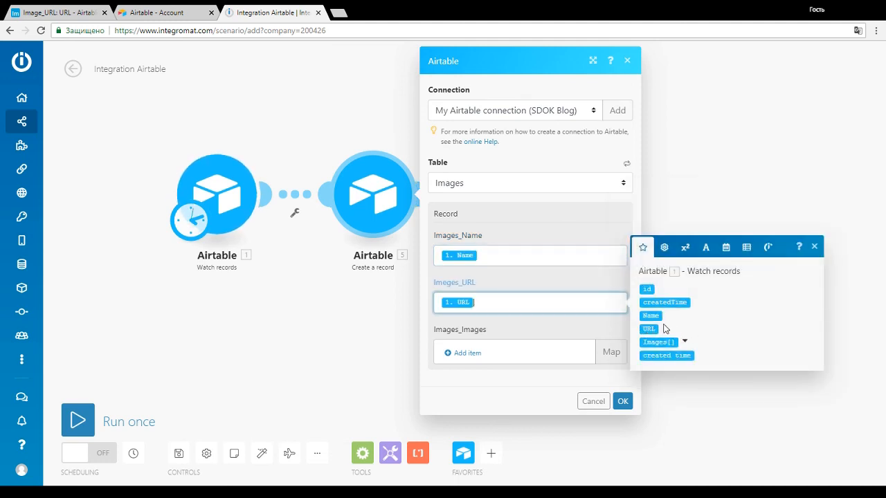
- Start an Images_Images attachment item, consult Airtable's Images table, and in Integromat map the item's File URL to the trigger's URL
left_click(456, 354)
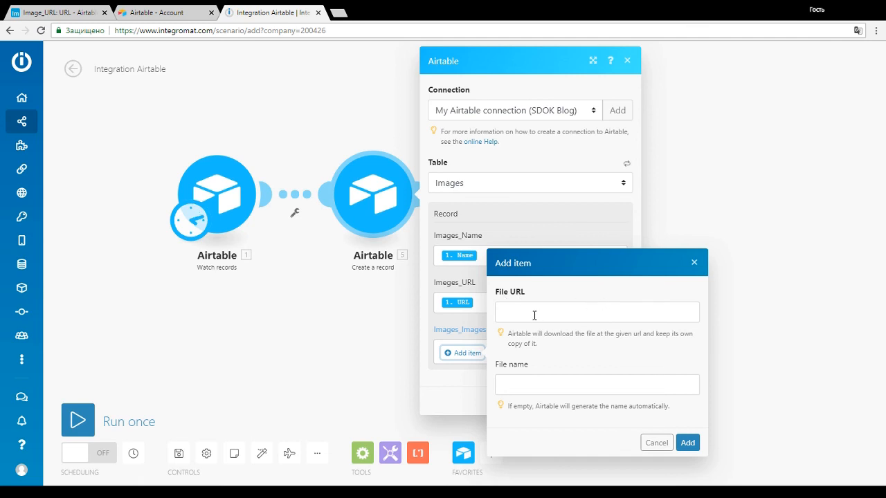
left_click(64, 18)
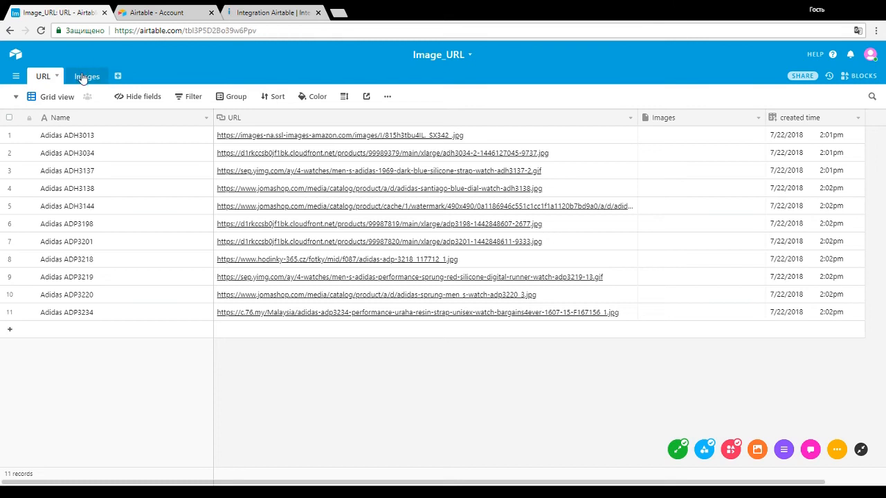
left_click(83, 76)
left_click(282, 13)
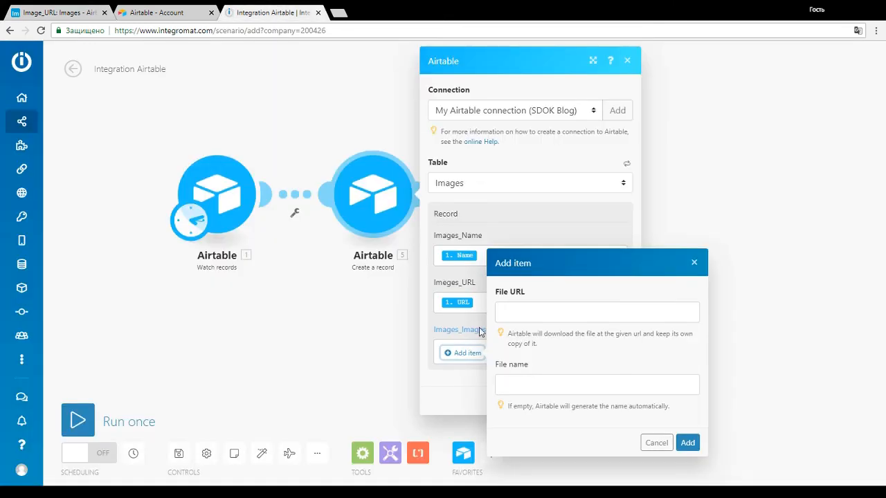
left_click(525, 311)
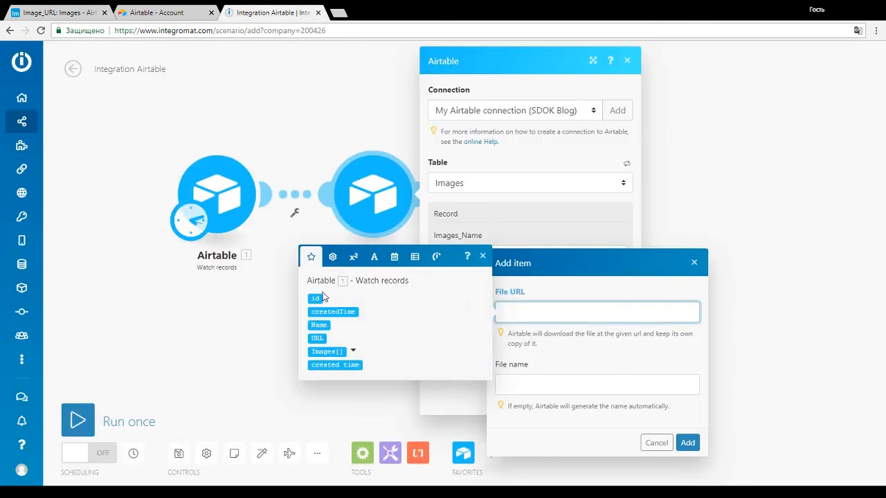
left_click(317, 338)
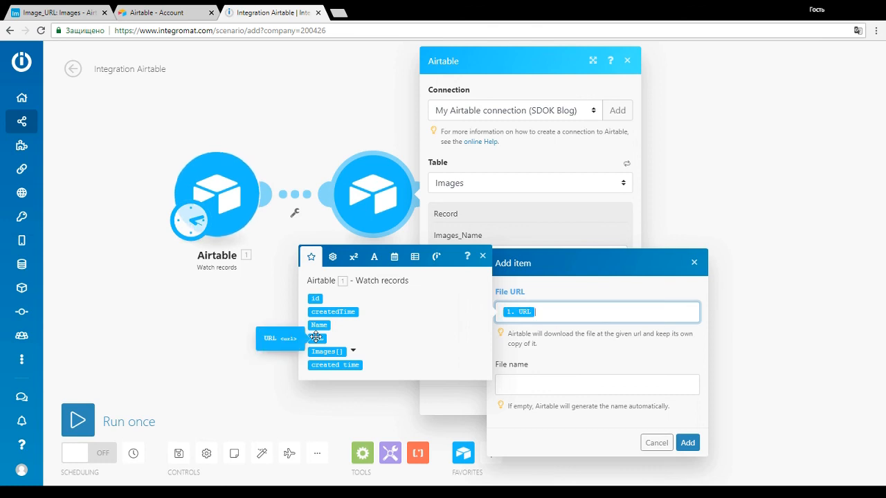
- Leave the attachment's File name empty, add the item and save the Create a record module's settings
left_click(587, 358)
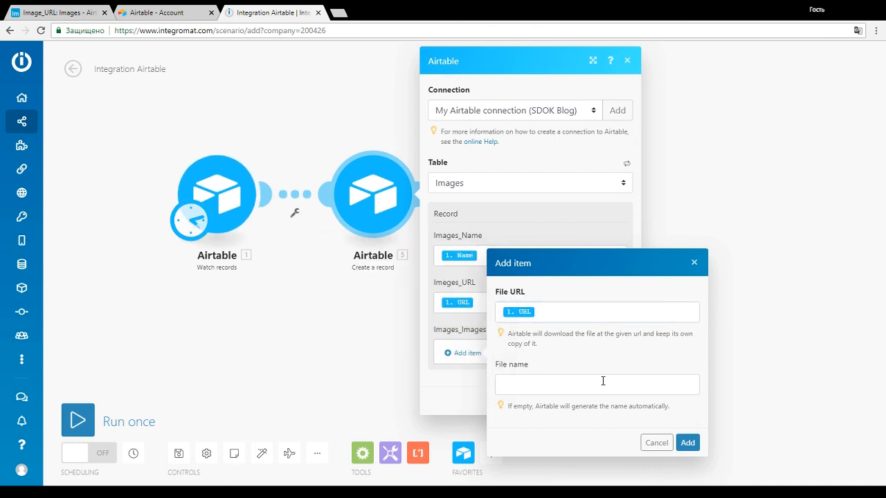
left_click(572, 387)
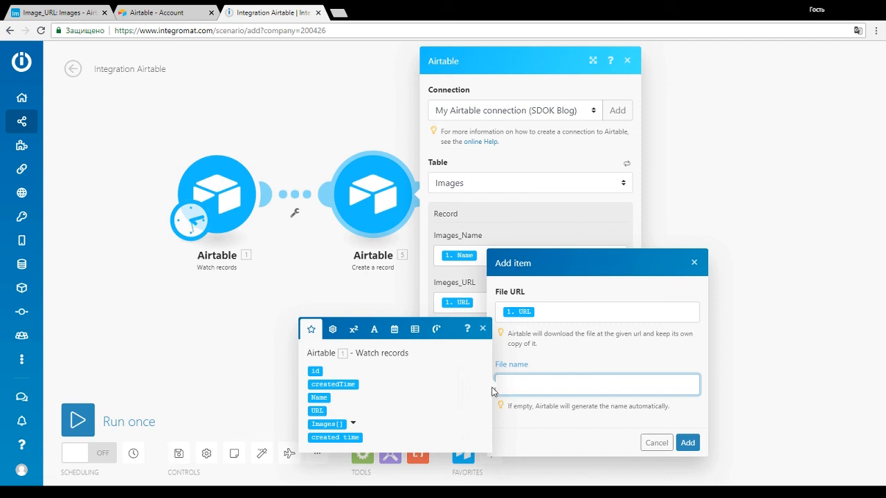
left_click(562, 370)
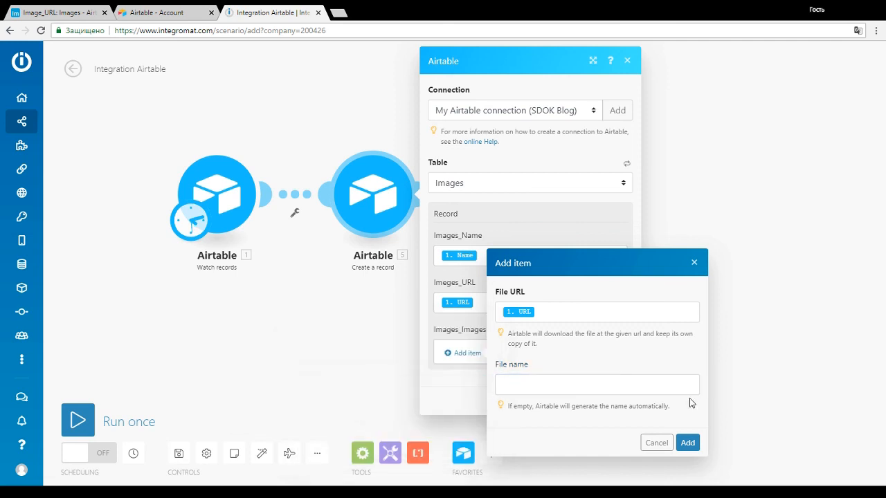
left_click(696, 446)
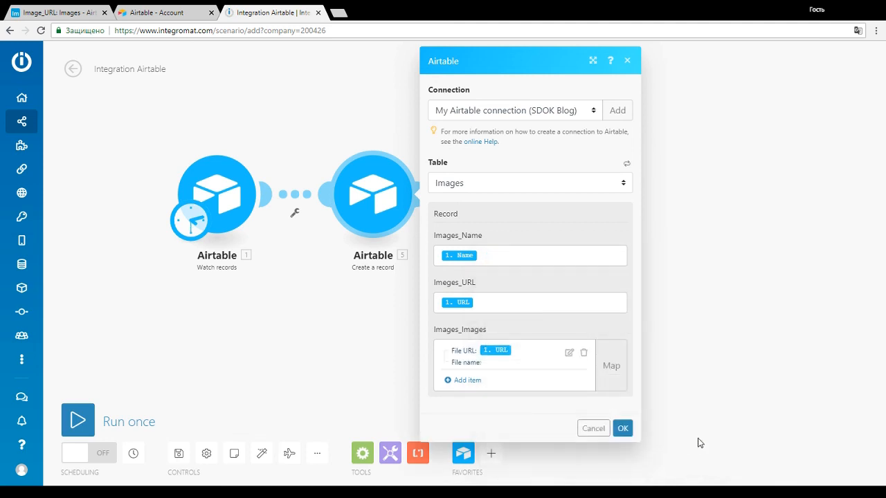
left_click(622, 429)
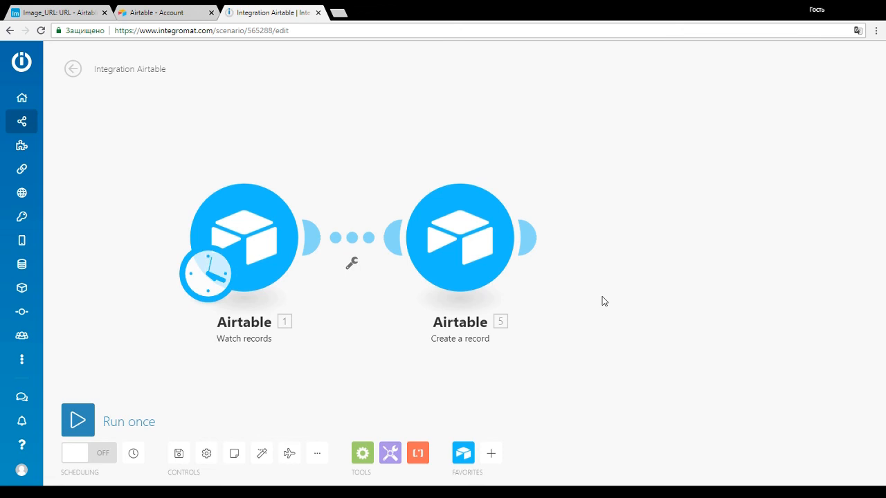
- Check the URL and Images tables in Airtable, and run the scenario once in Integromat
left_click(108, 12)
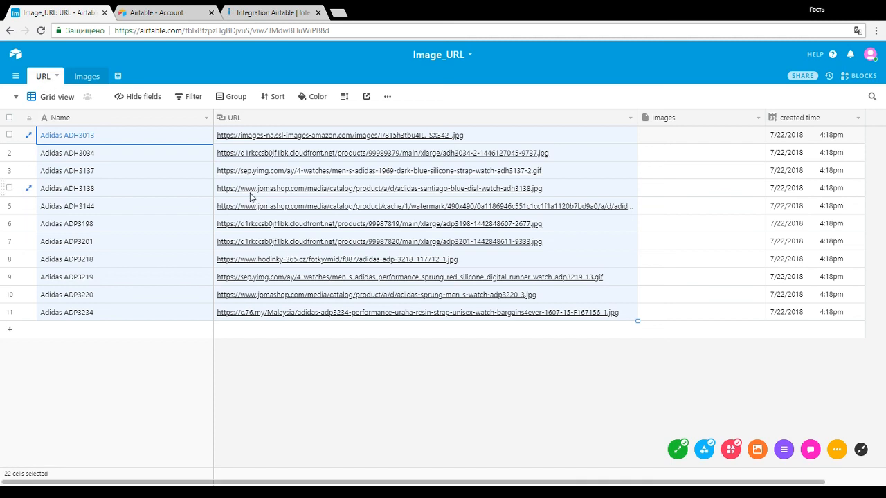
left_click(87, 77)
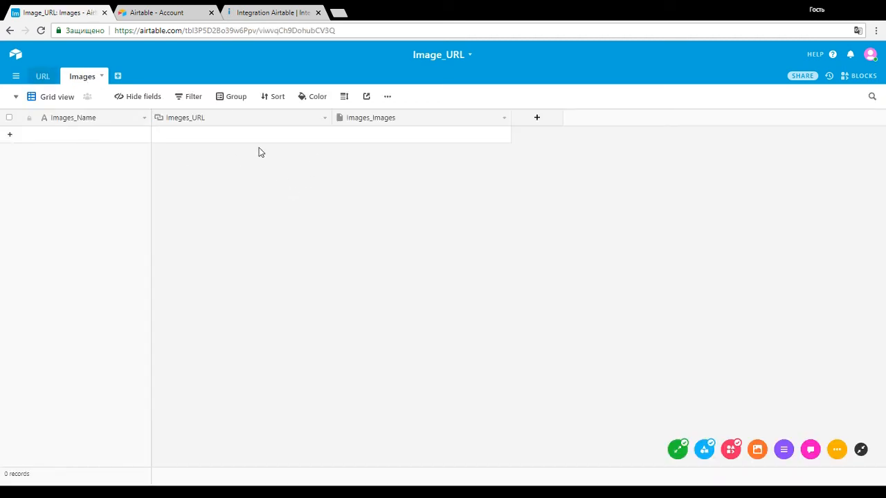
left_click(263, 15)
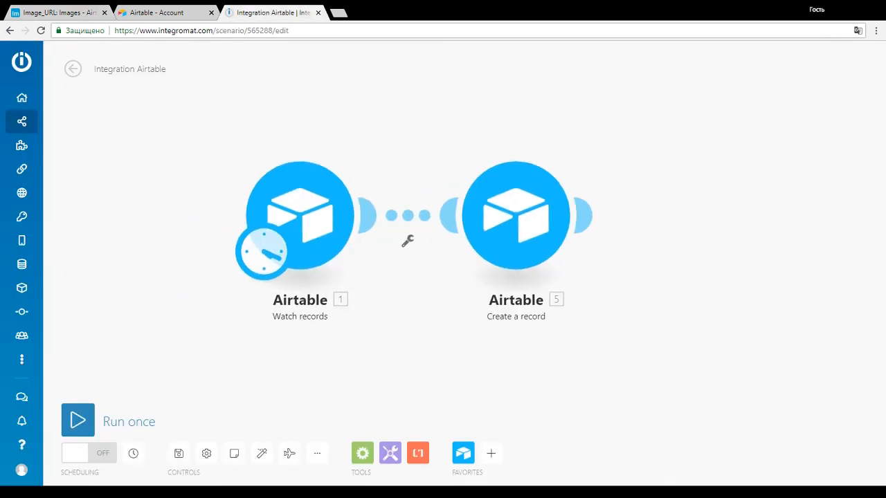
left_click_drag(318, 346, 293, 338)
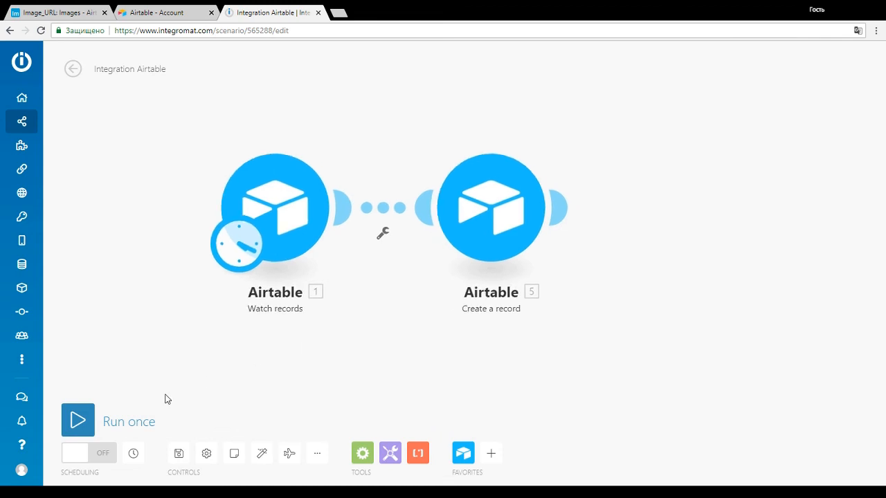
left_click(92, 420)
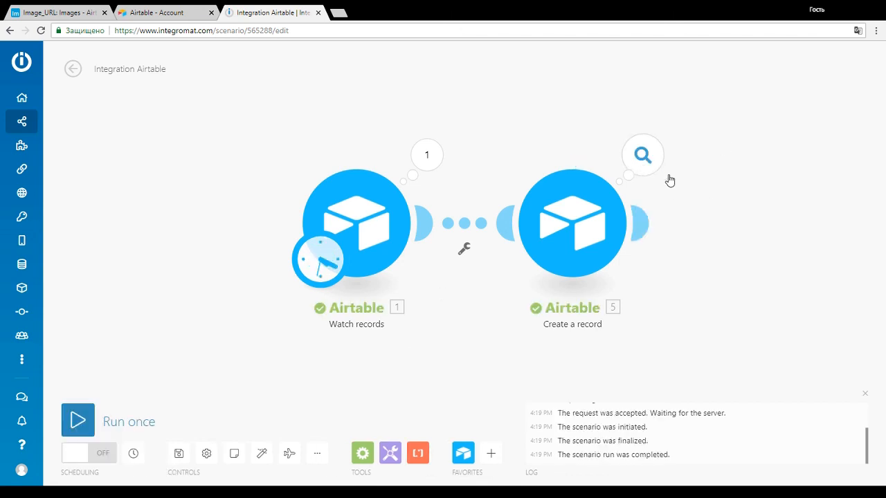
mouse_move(705, 198)
left_mouse_down()
mouse_move(681, 193)
mouse_move(708, 197)
left_mouse_up()
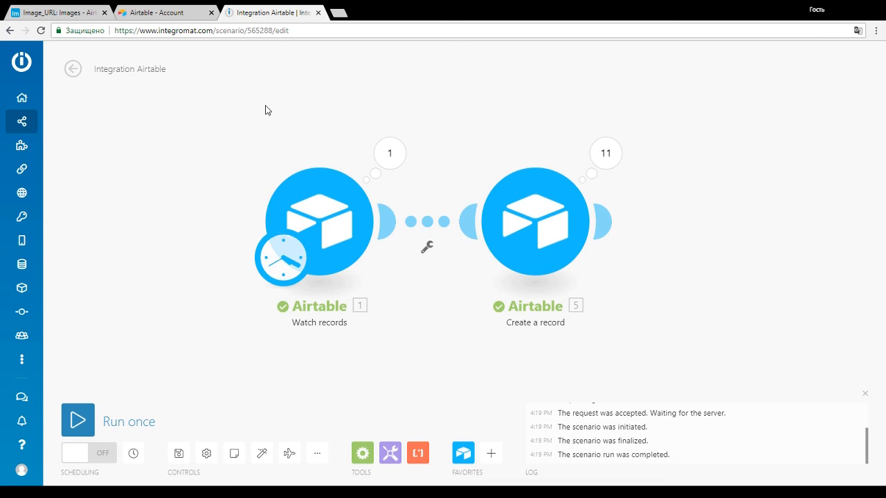
- Switch to Airtable and examine the names, URLs and image attachments of the records in the Images table
left_click(61, 15)
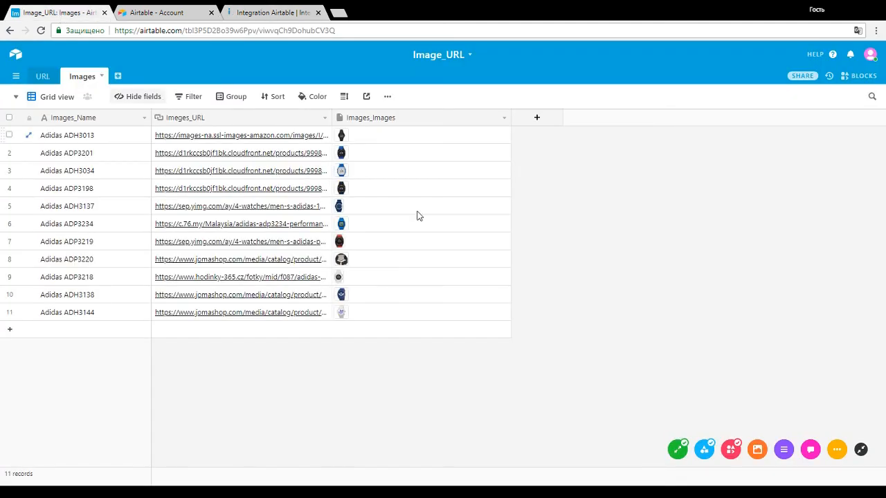
left_click_drag(77, 135, 140, 291)
key("Escape")
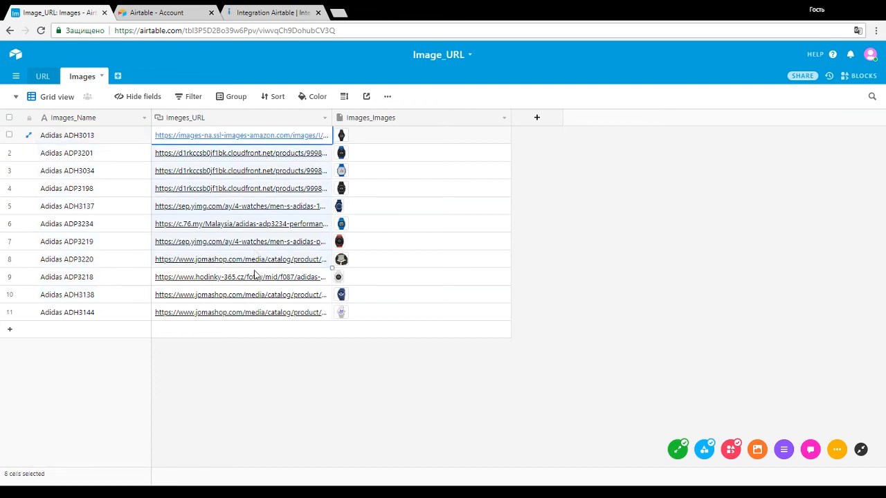
left_click(399, 142)
left_click_drag(399, 141, 407, 302)
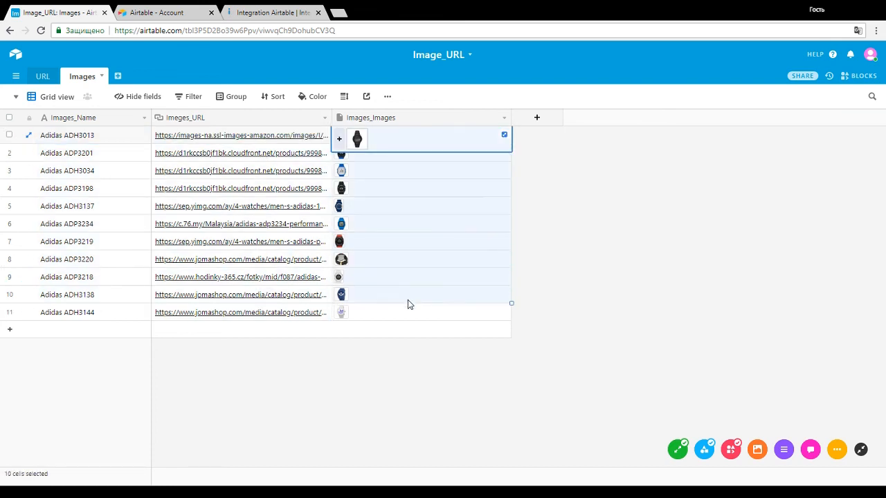
left_click(372, 166)
left_click(394, 209)
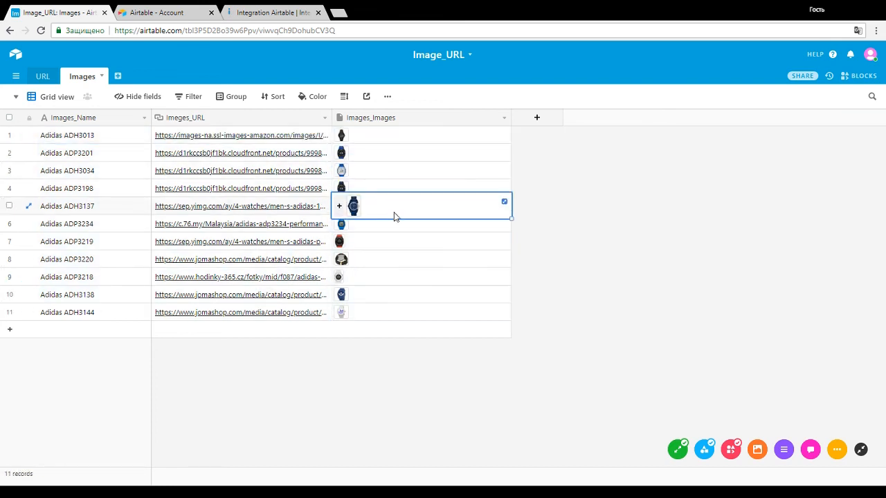
left_click(394, 244)
left_click(392, 278)
left_click(391, 299)
left_click(393, 311)
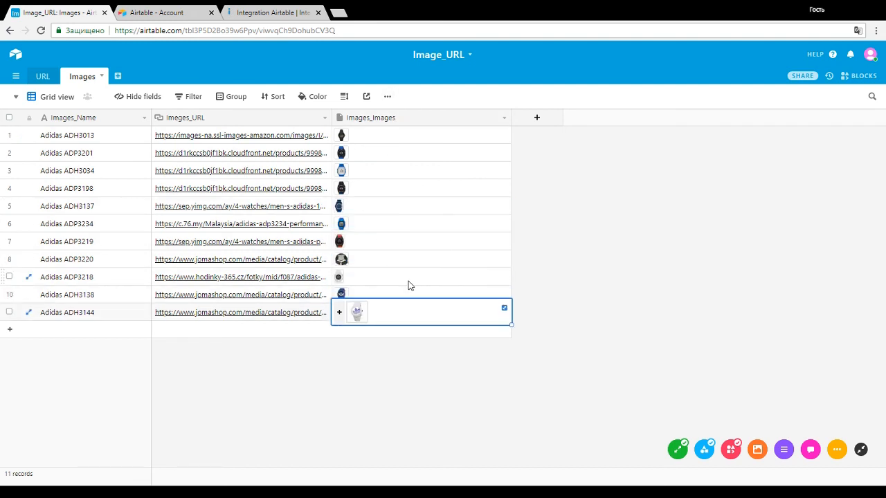
left_click(393, 263)
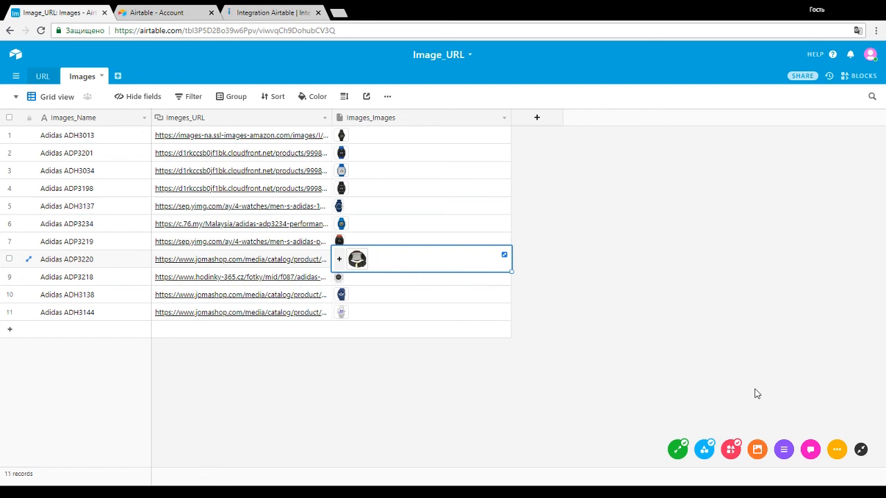